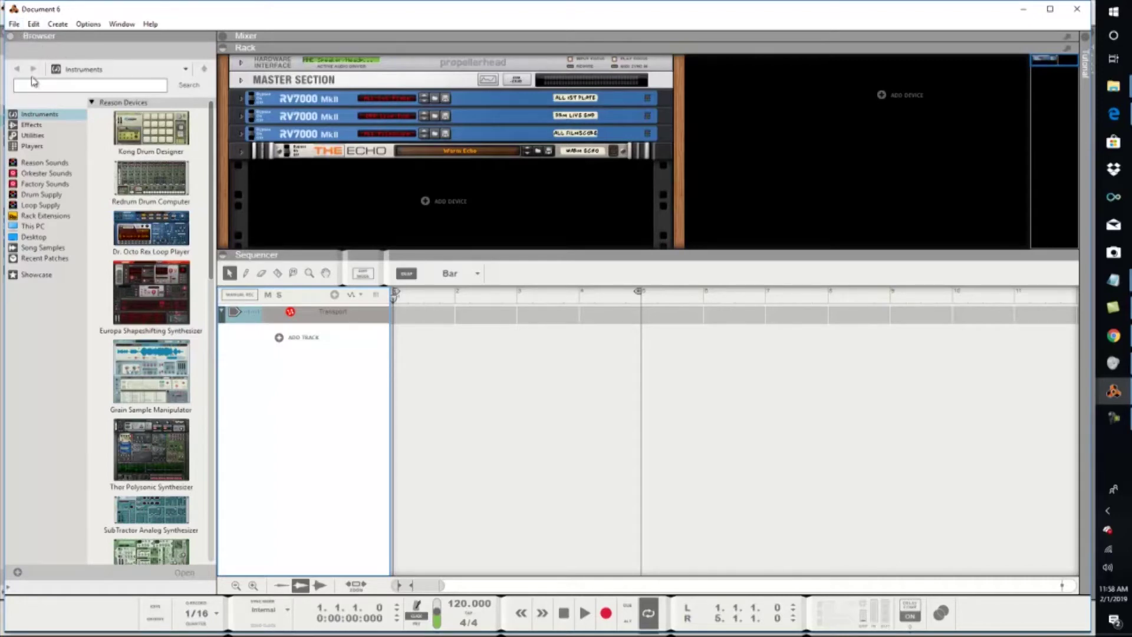
Add a Combinator to the rack and place a Line Mixer 6:2 inside it
left_click(37, 135)
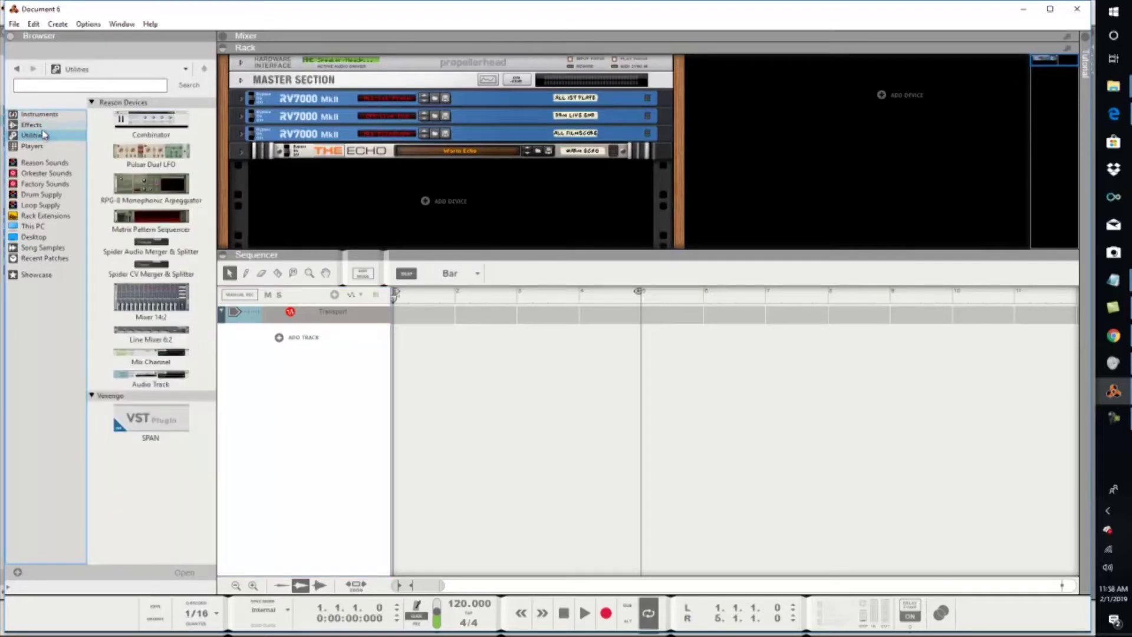
left_click_drag(139, 126, 406, 189)
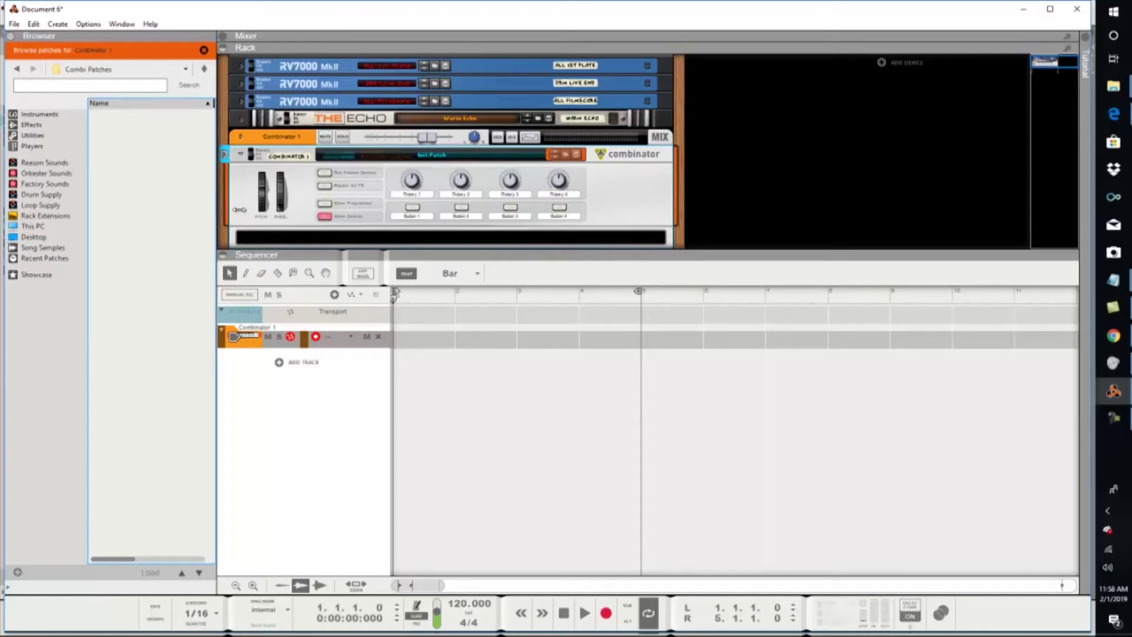
left_click(39, 137)
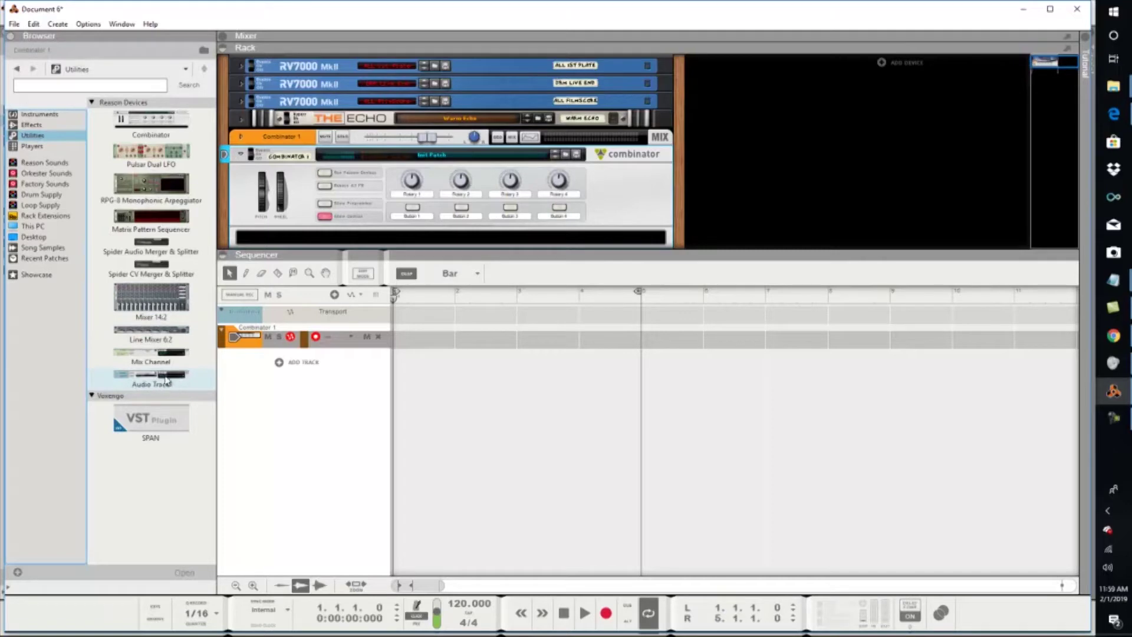
left_click_drag(158, 331, 446, 237)
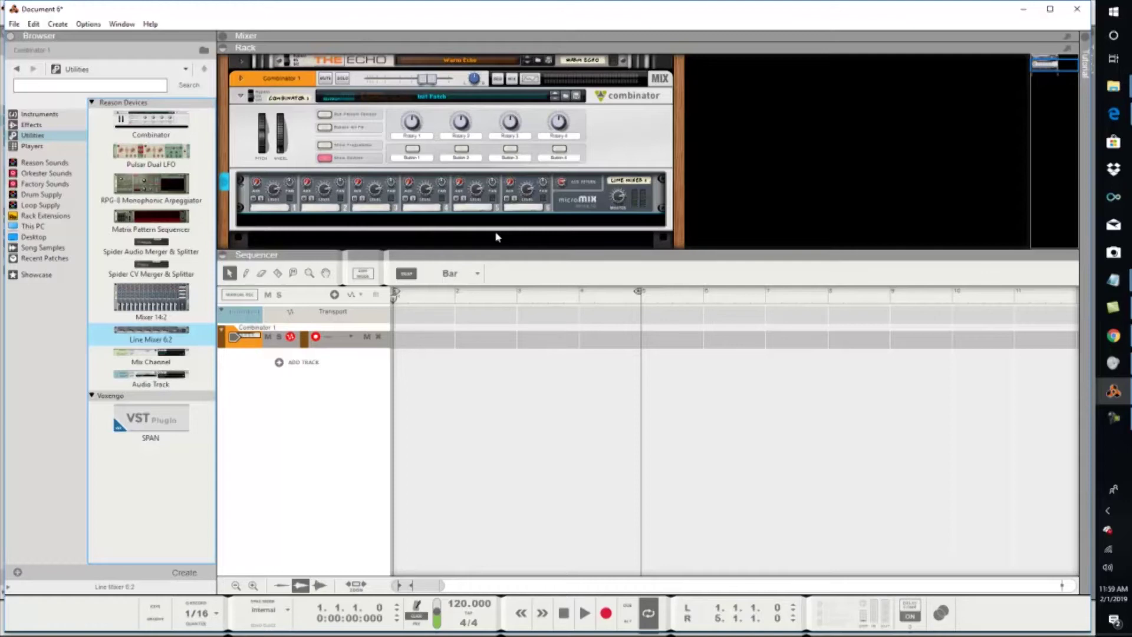
Find "dirty south" in the factory sounds, add Dirty South Sub.zyp to the Combinator, and set its amp envelope release to 44
left_click(57, 185)
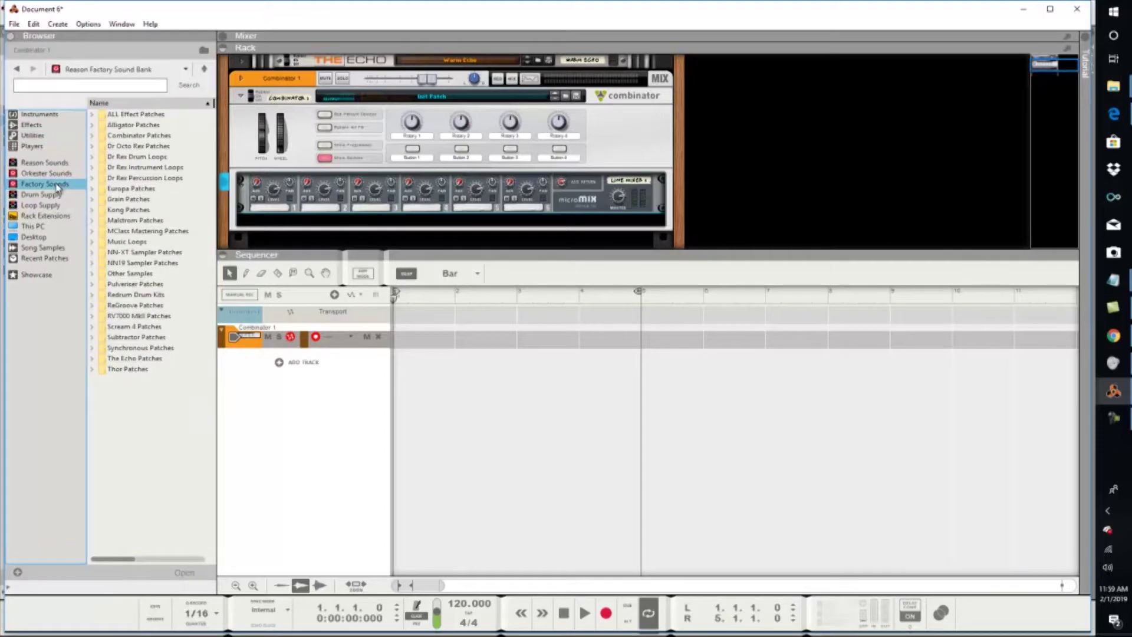
left_click(113, 87)
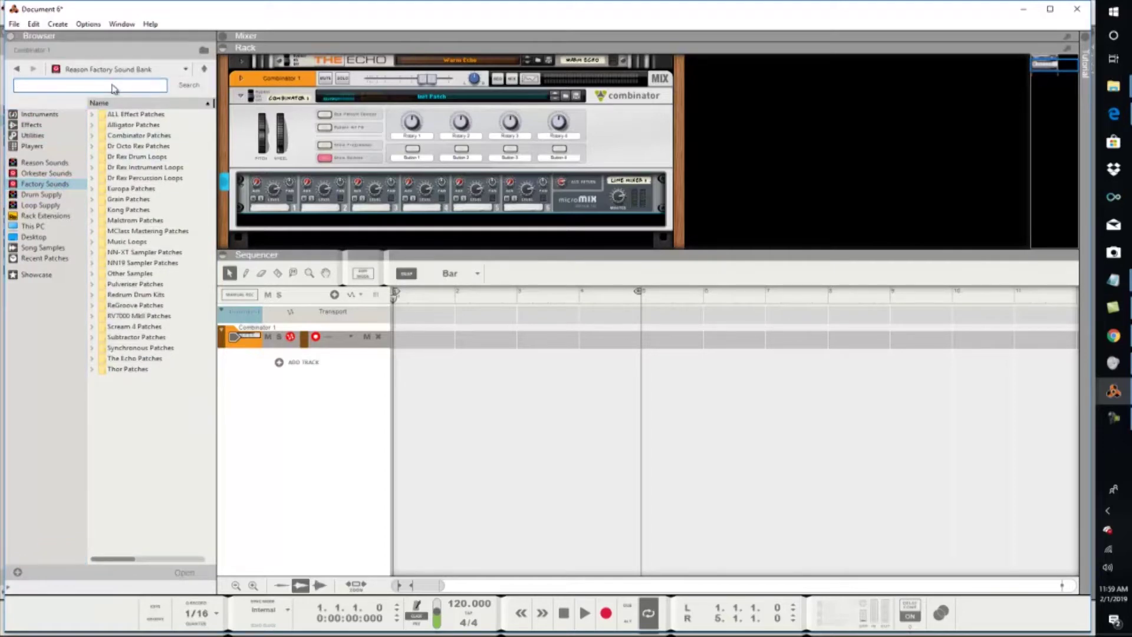
type("dirty south")
left_click(194, 88)
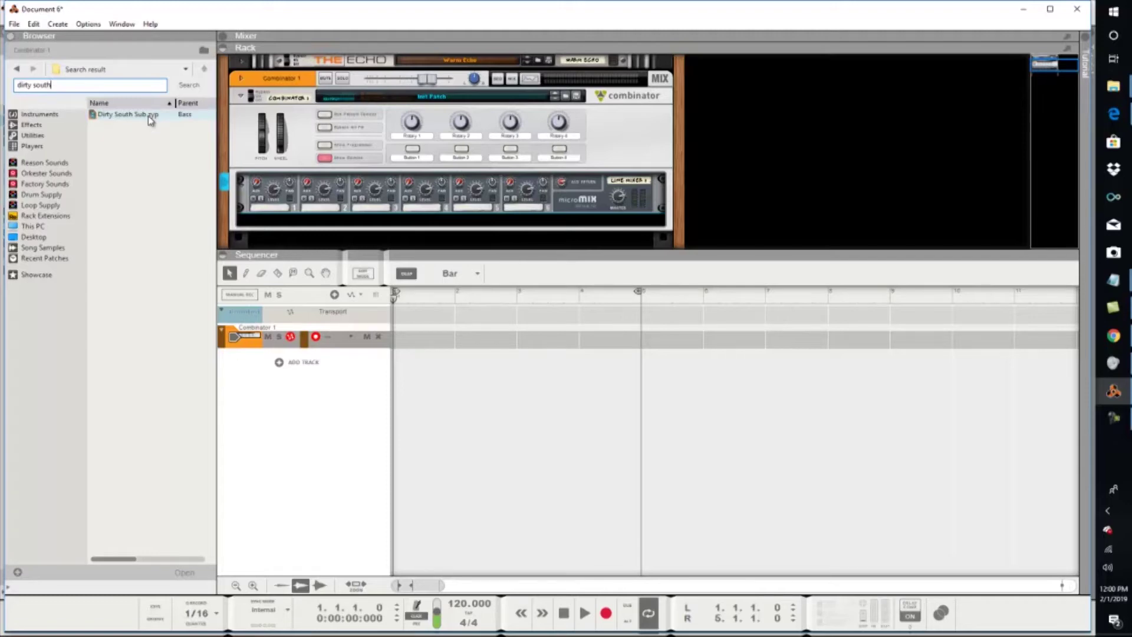
left_click_drag(148, 116, 400, 232)
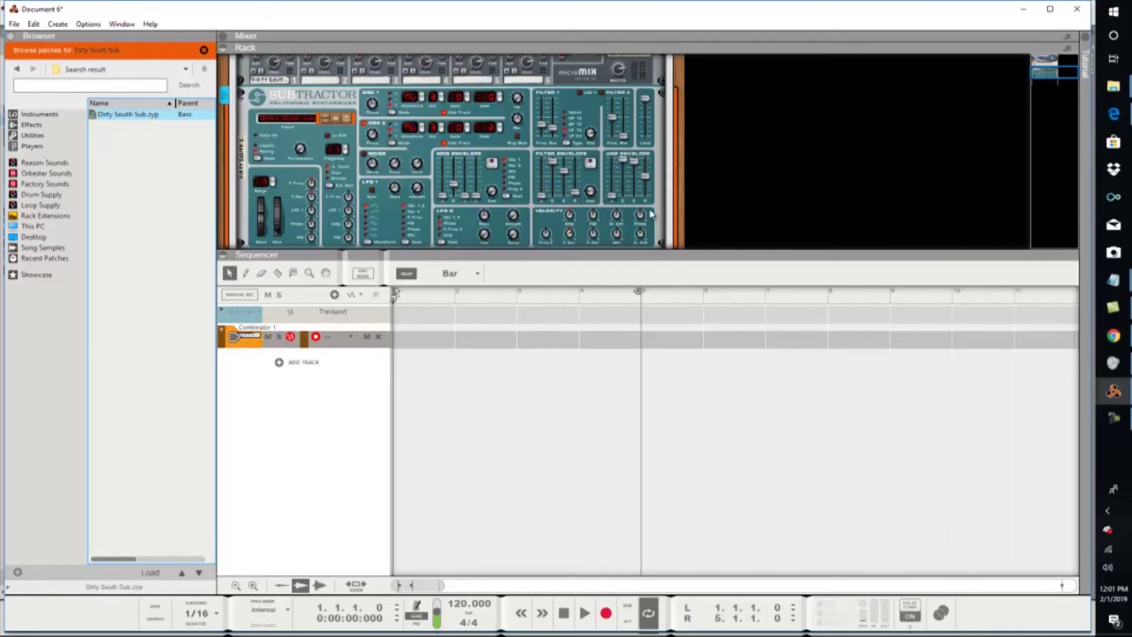
left_click_drag(646, 177, 648, 188)
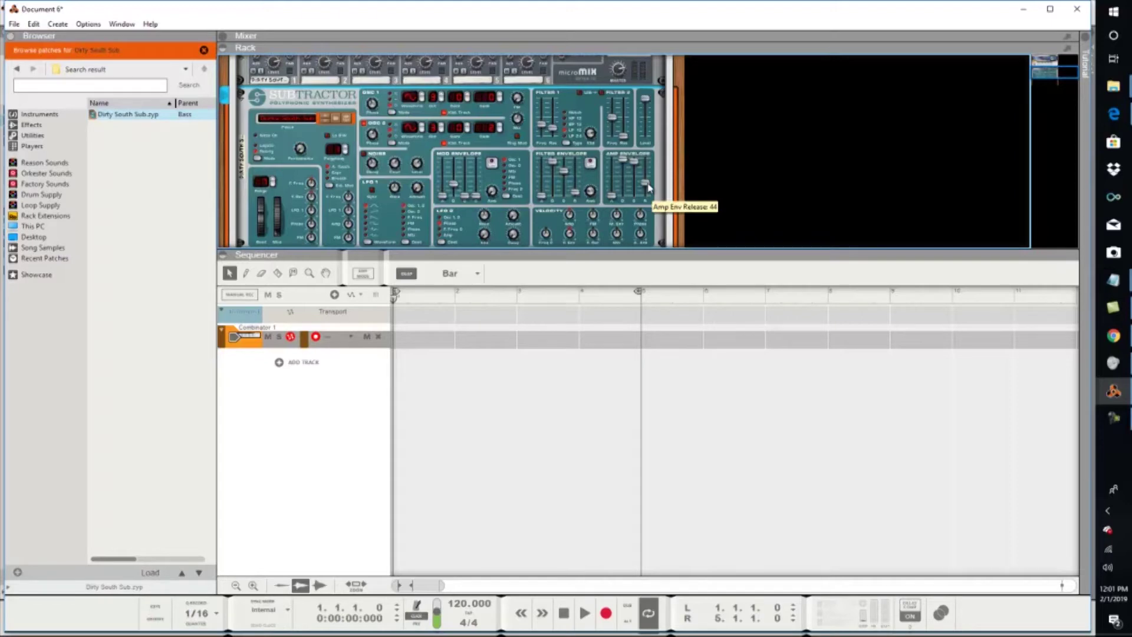
Add a Pulveriser effect below the Subtractor inside the Combinator
left_click(33, 136)
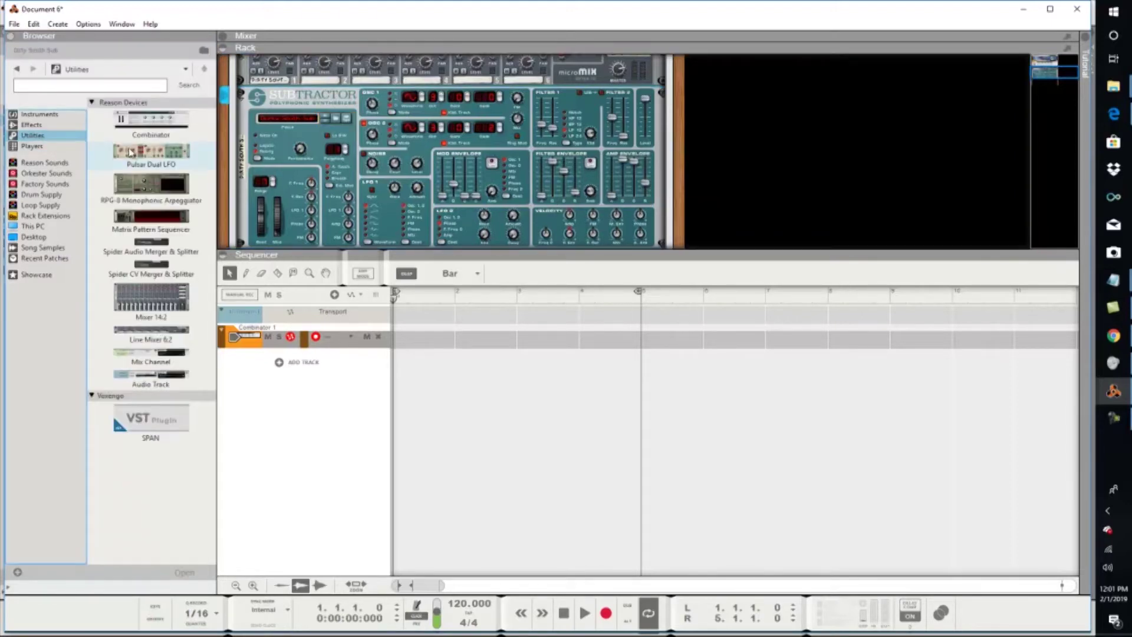
left_click(46, 124)
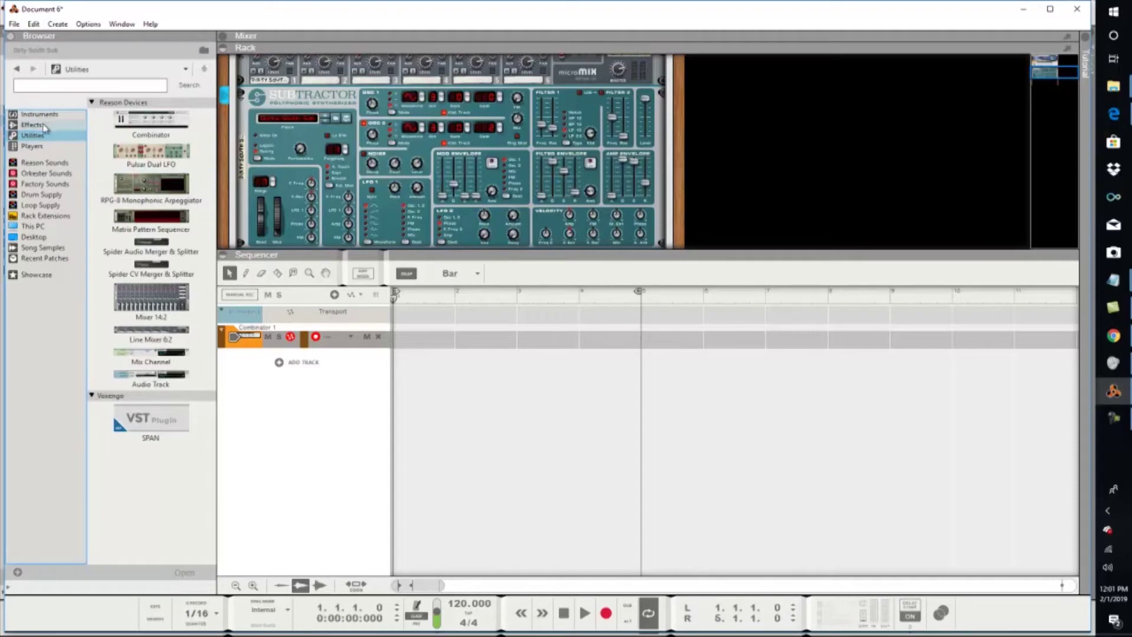
left_click_drag(144, 128, 453, 186)
scroll(465, 190, "up", 3)
scroll(492, 201, "down", 3)
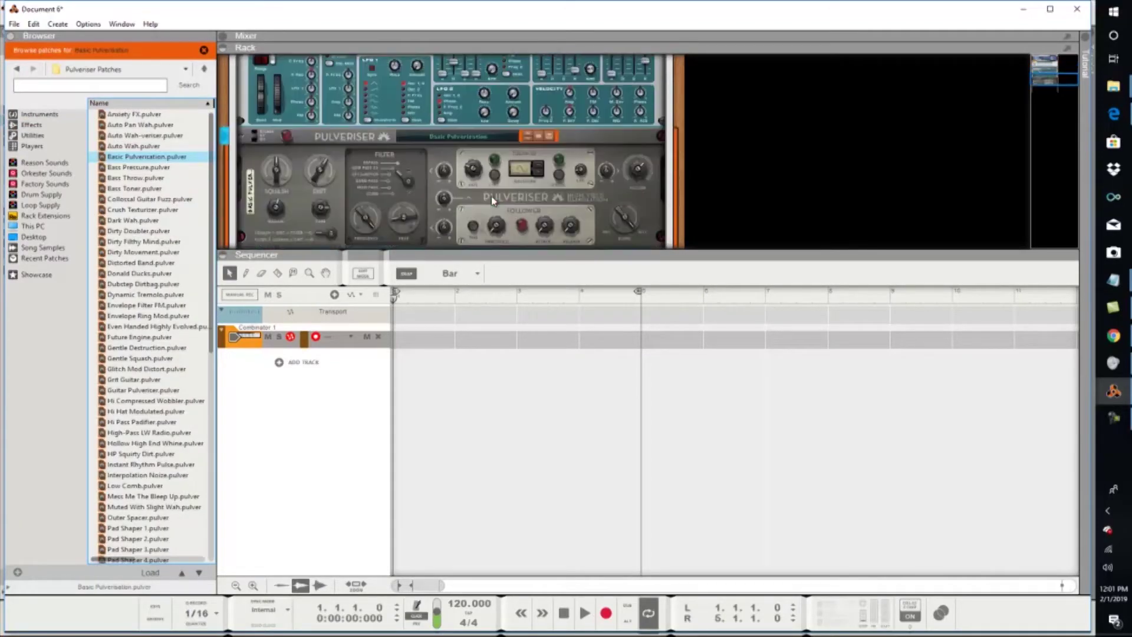
Review the device chain inside the Combinator from the line mixer down to the Pulveriser
scroll(492, 201, "up", 5)
scroll(493, 202, "down", 4)
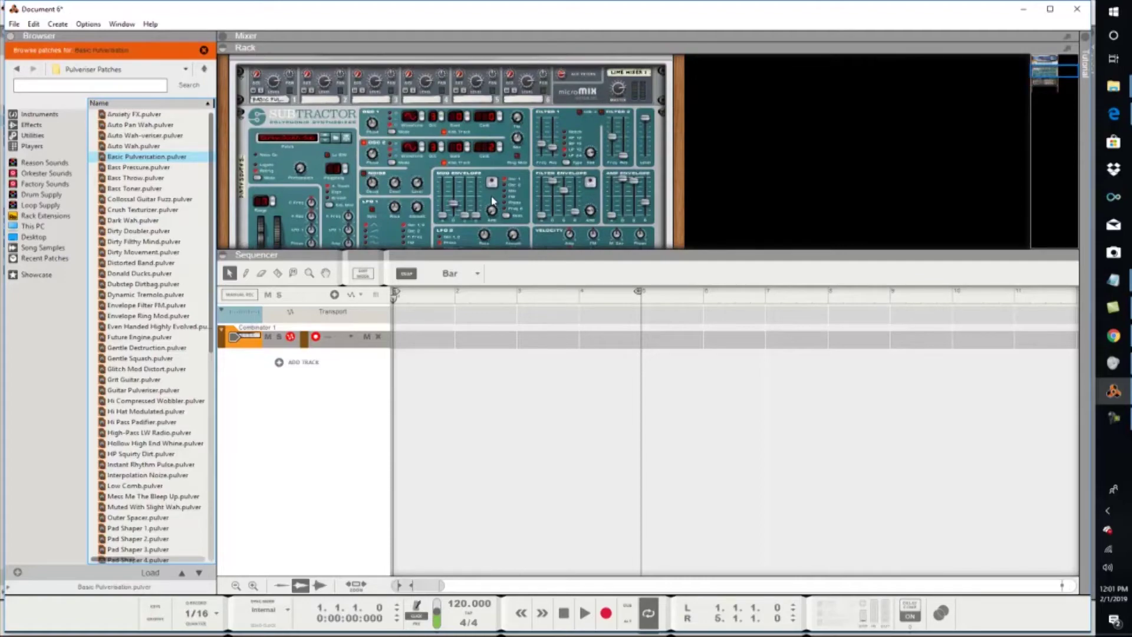
scroll(492, 201, "up", 4)
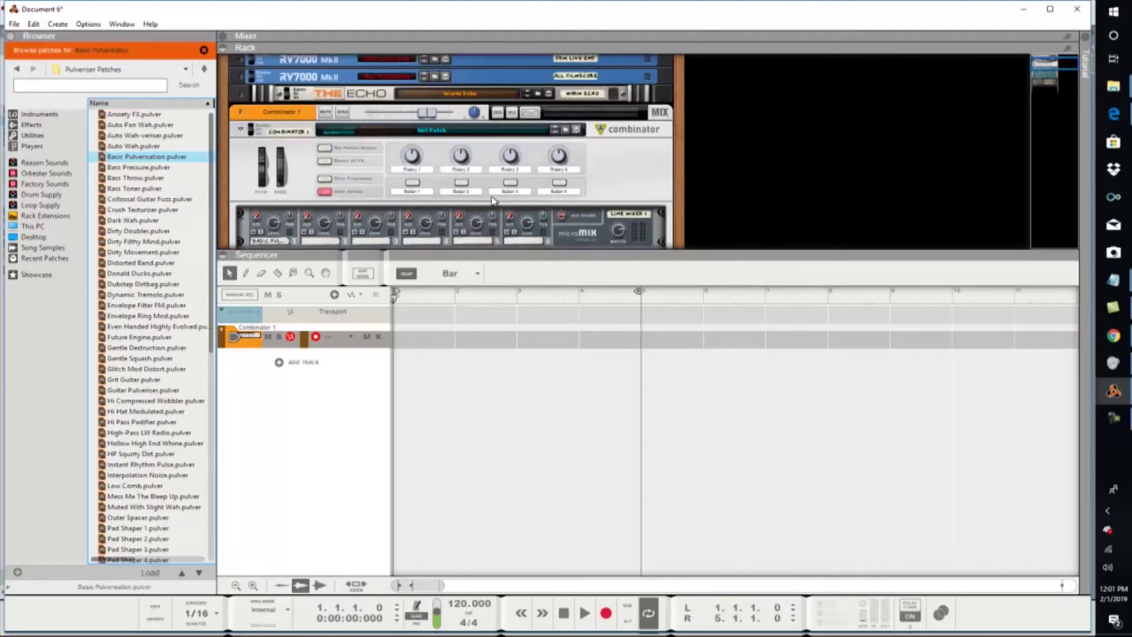
scroll(494, 201, "down", 1)
scroll(492, 201, "up", 2)
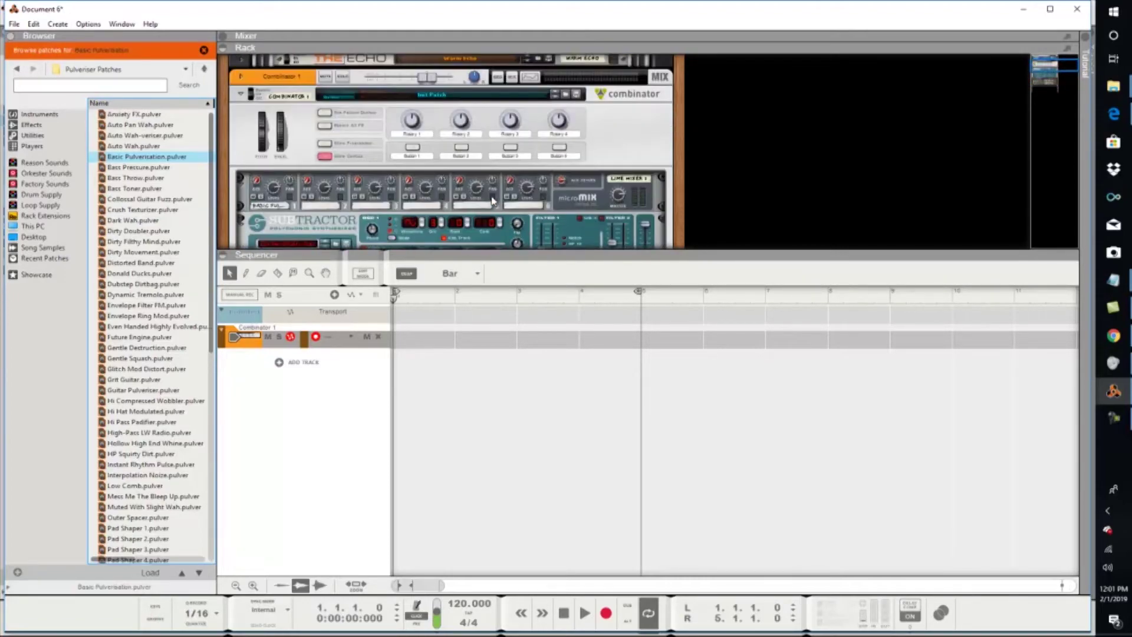
scroll(493, 201, "down", 1)
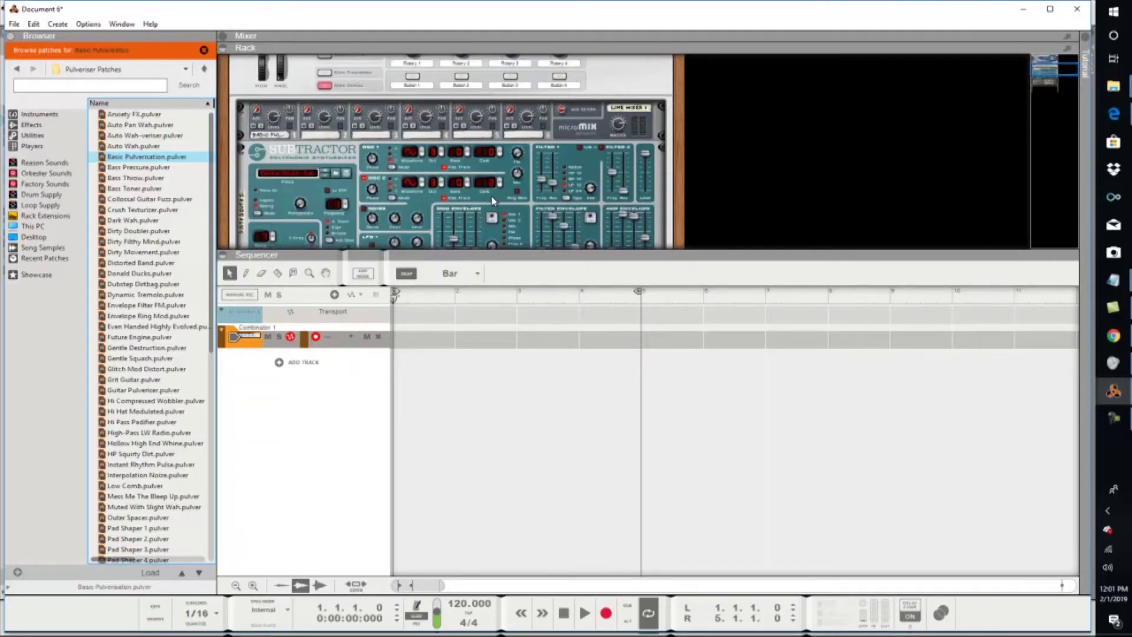
scroll(493, 201, "down", 3)
scroll(493, 201, "down", 3)
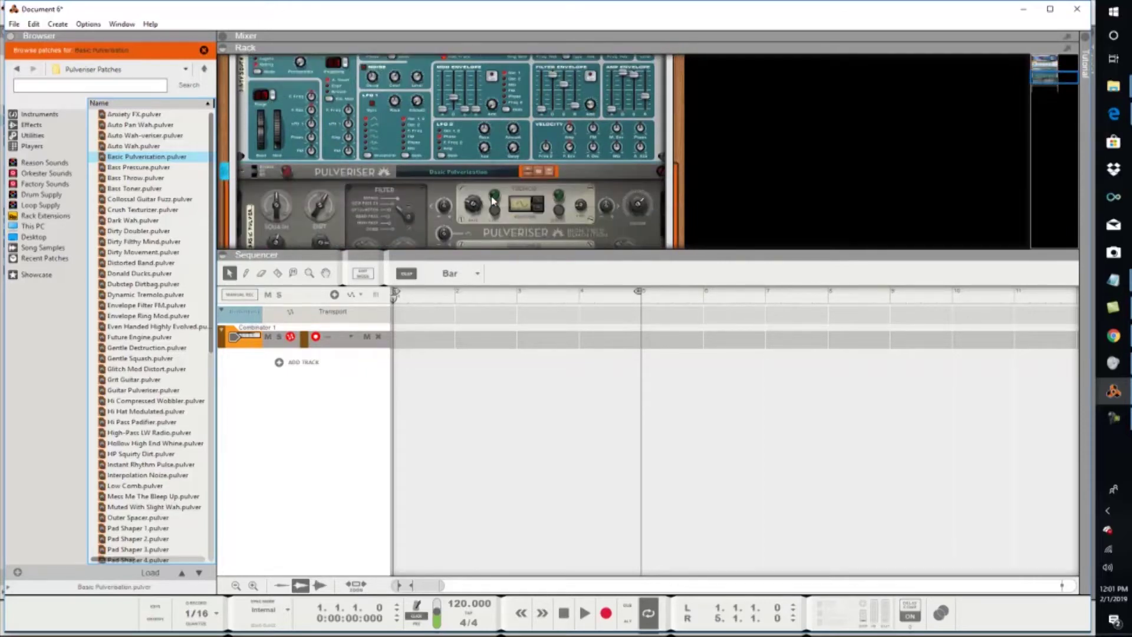
scroll(493, 201, "down", 4)
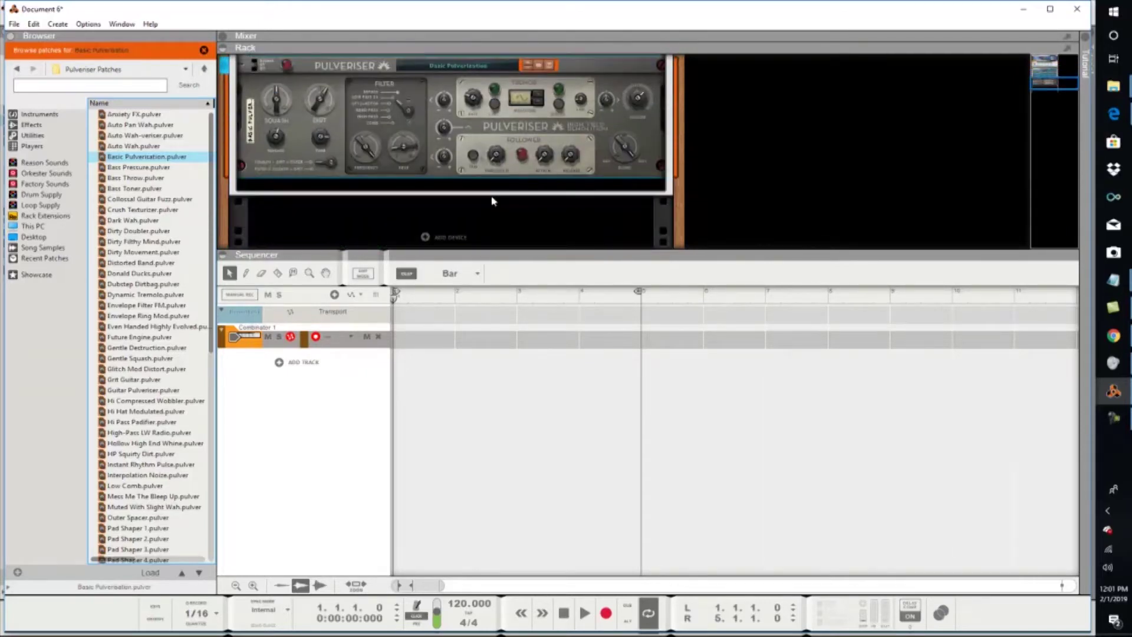
scroll(493, 201, "up", 2)
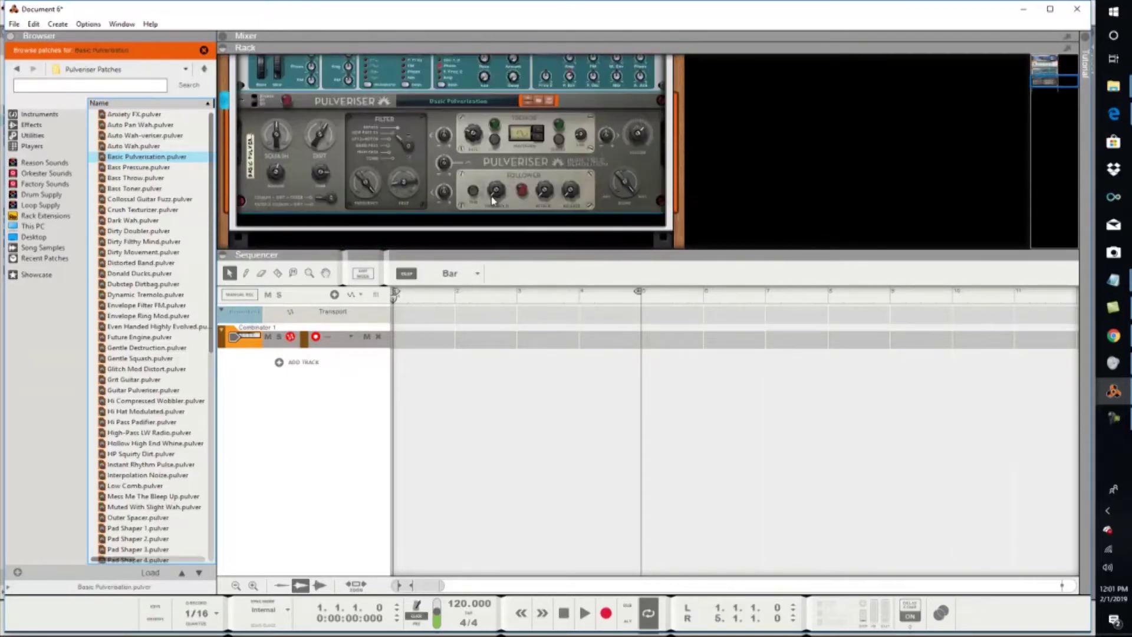
Reset the Pulveriser and set its Squash to about 24% and its Dirt to 28%
right_click(429, 150)
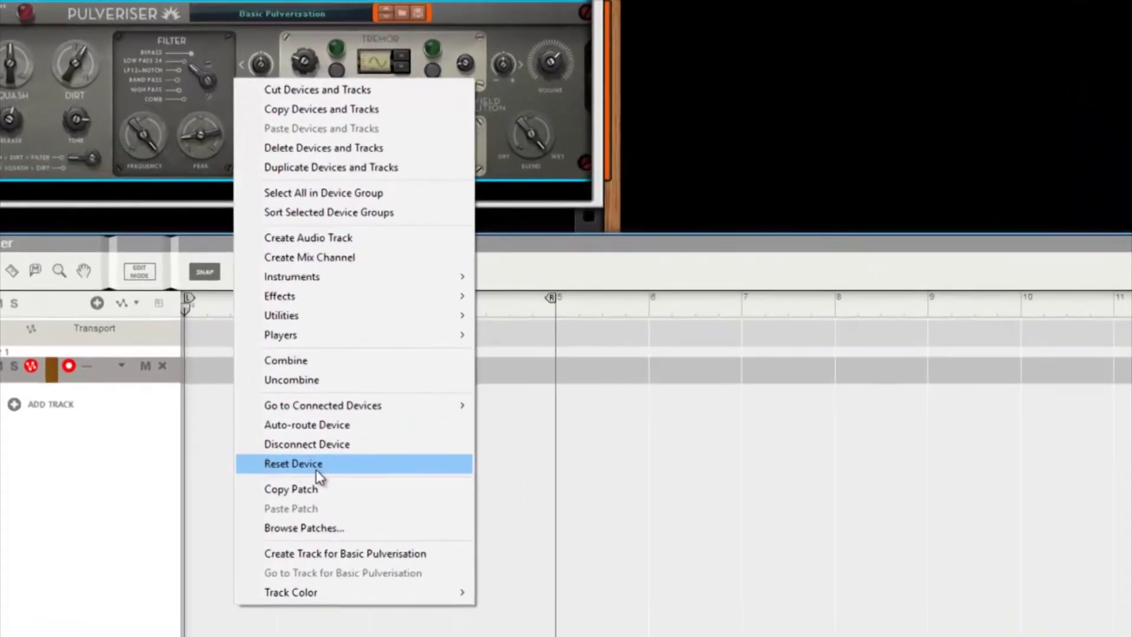
left_click(480, 405)
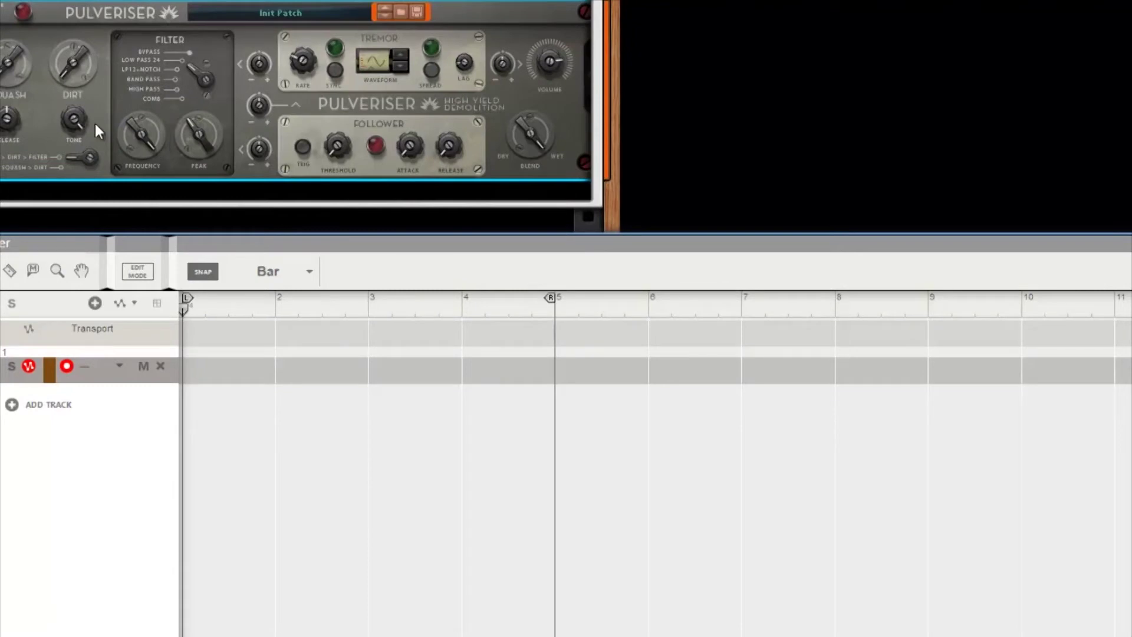
left_click_drag(70, 77, 58, 58)
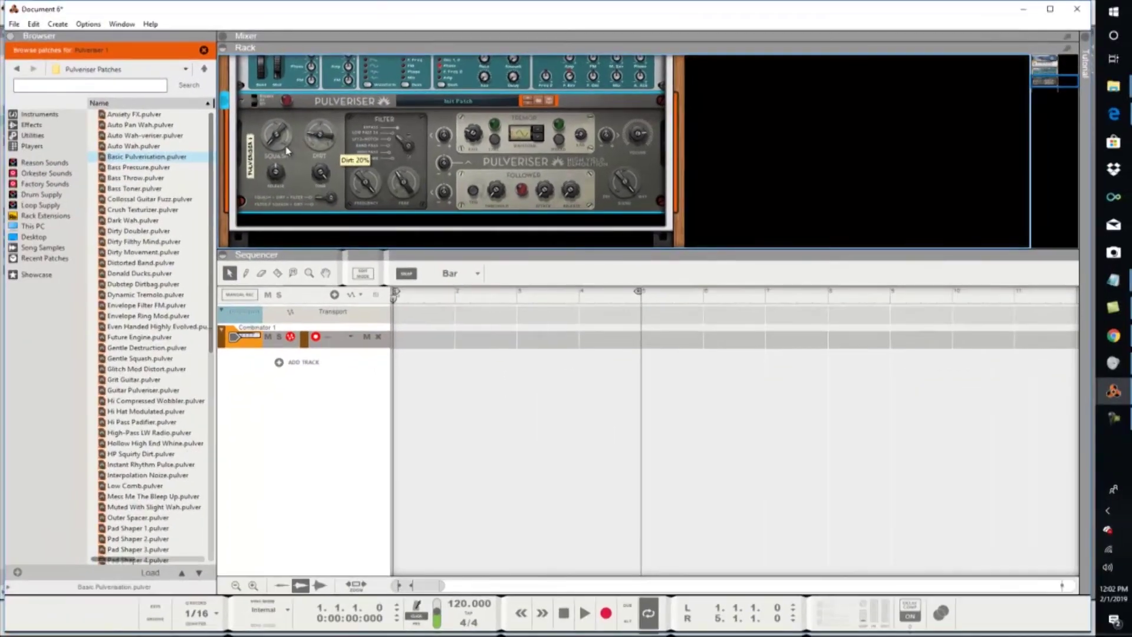
left_click_drag(270, 141, 266, 135)
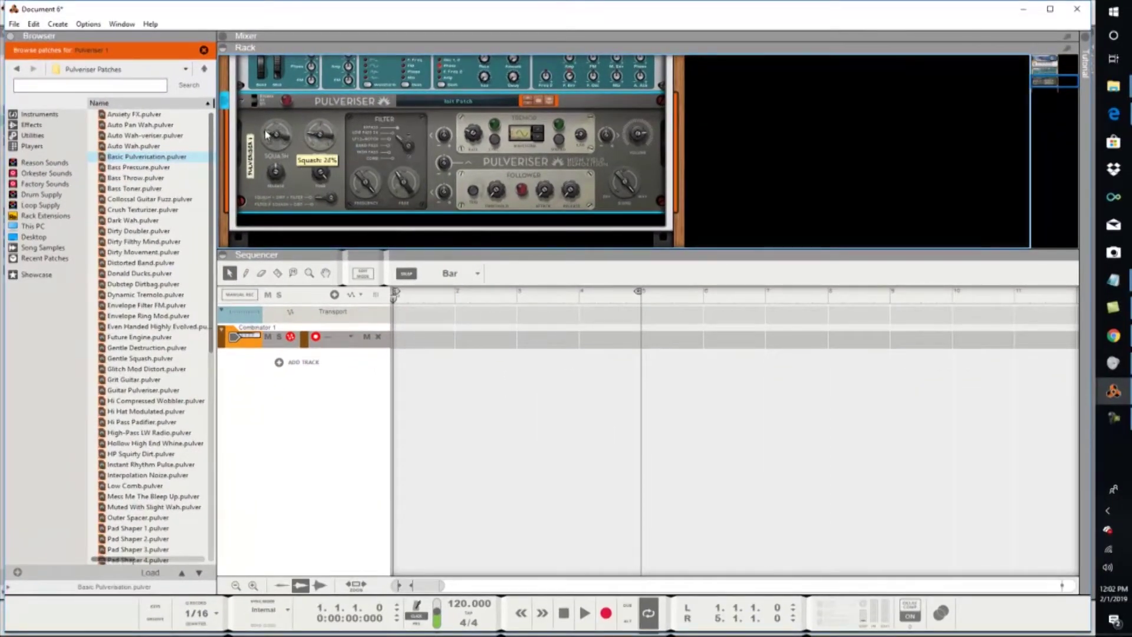
mouse_move(307, 134)
left_click_drag(309, 137, 310, 135)
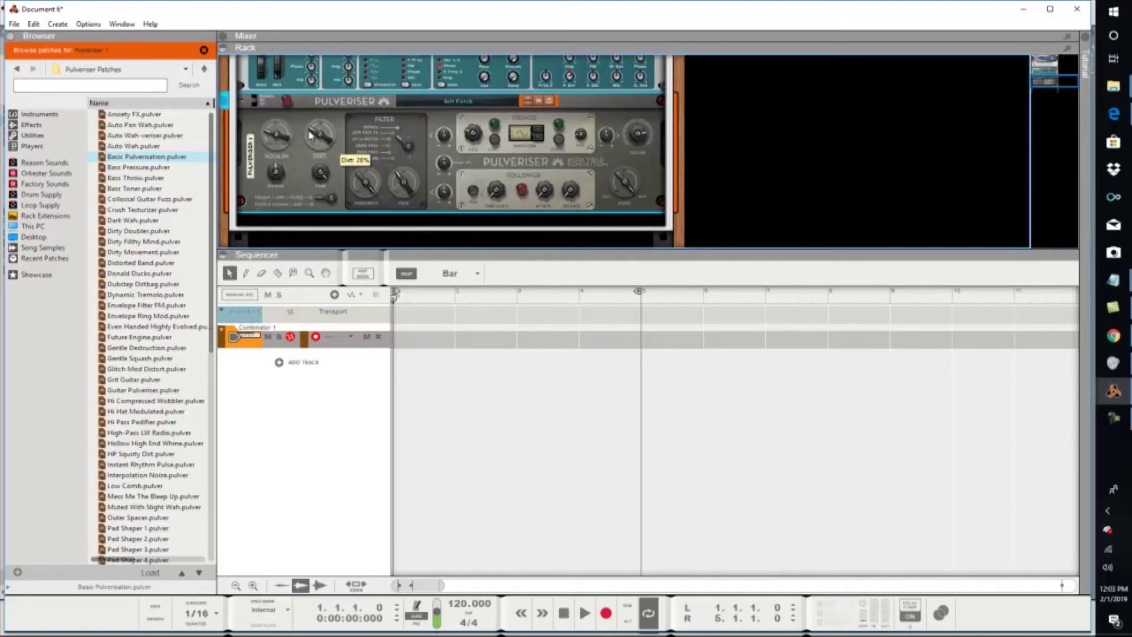
Add a Kong Drum Designer to the Combinator, between the line mixer and the Subtractor
left_click(37, 115)
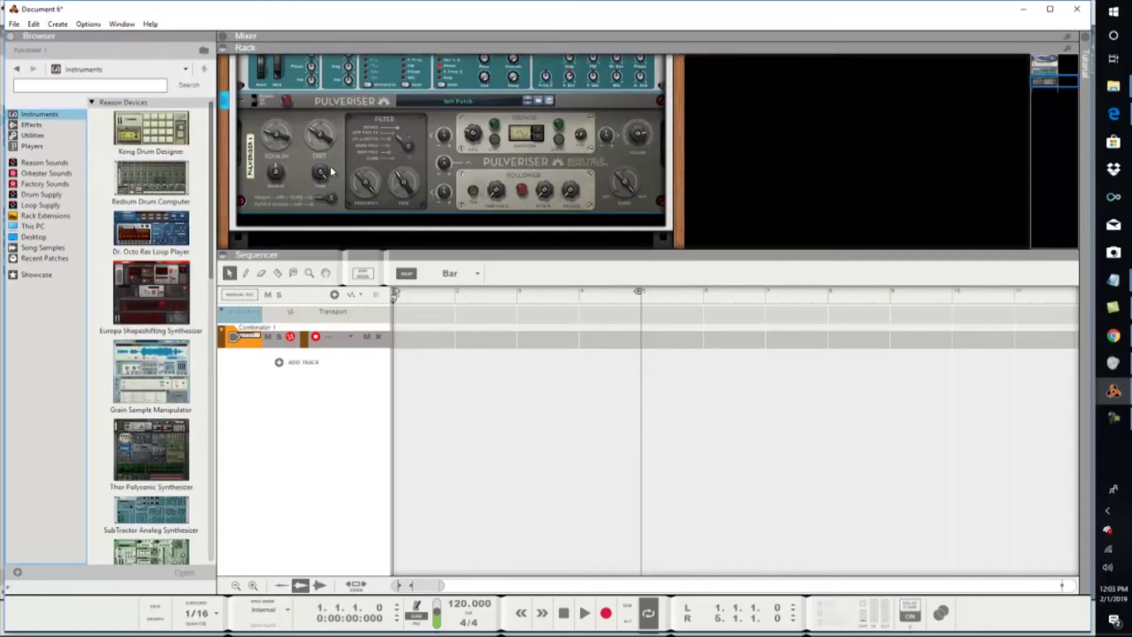
scroll(416, 171, "up", 3)
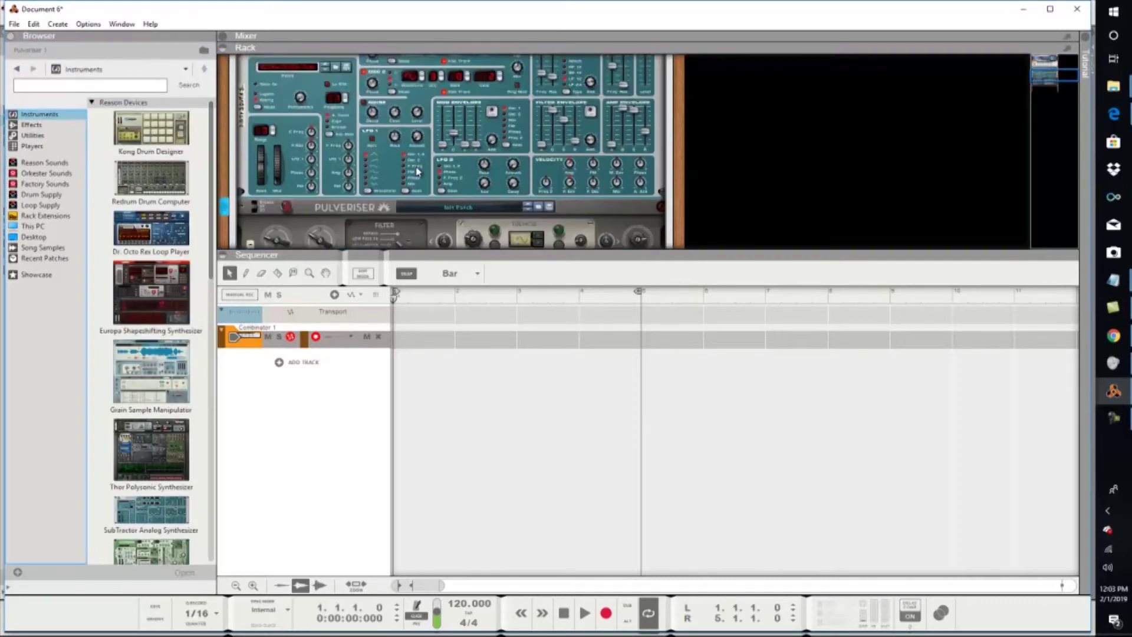
scroll(416, 171, "up", 3)
scroll(416, 171, "up", 1)
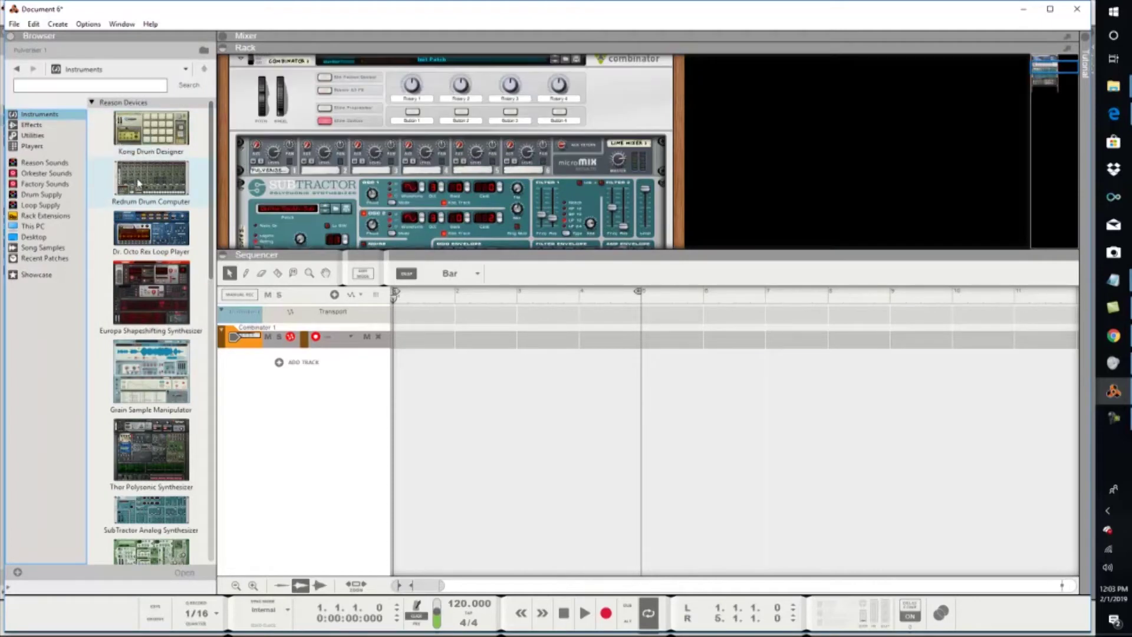
left_click_drag(158, 127, 361, 178)
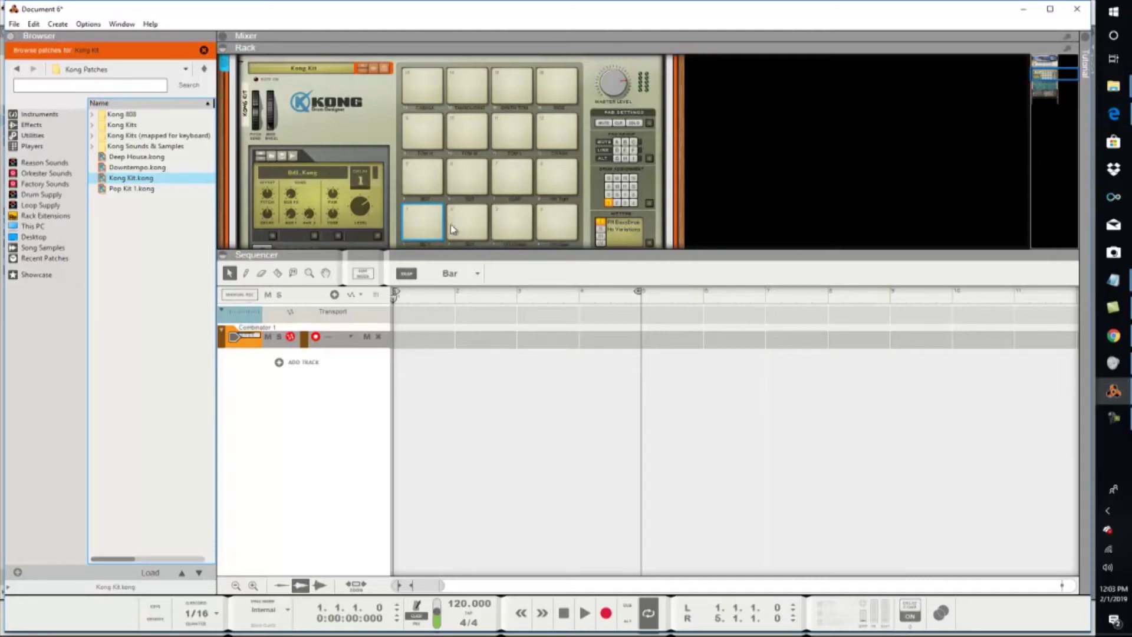
Audition several pads of the Kong kit and reset the Kong device
left_click(423, 179)
left_click(469, 177)
left_click(471, 126)
left_click(516, 129)
left_click(515, 88)
left_click(569, 86)
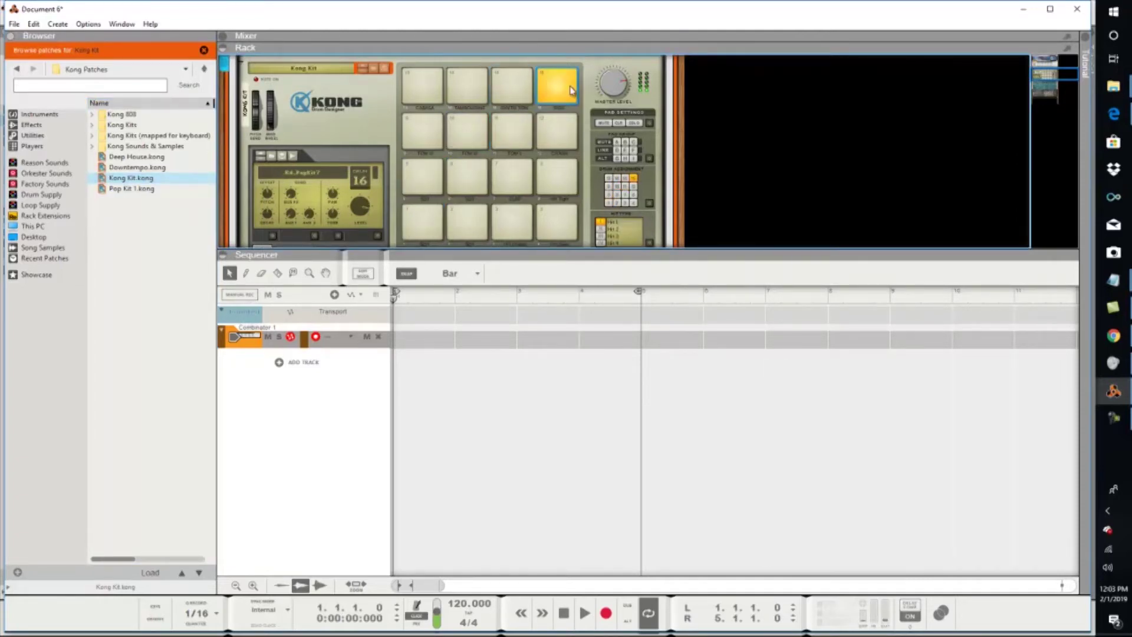
right_click(371, 134)
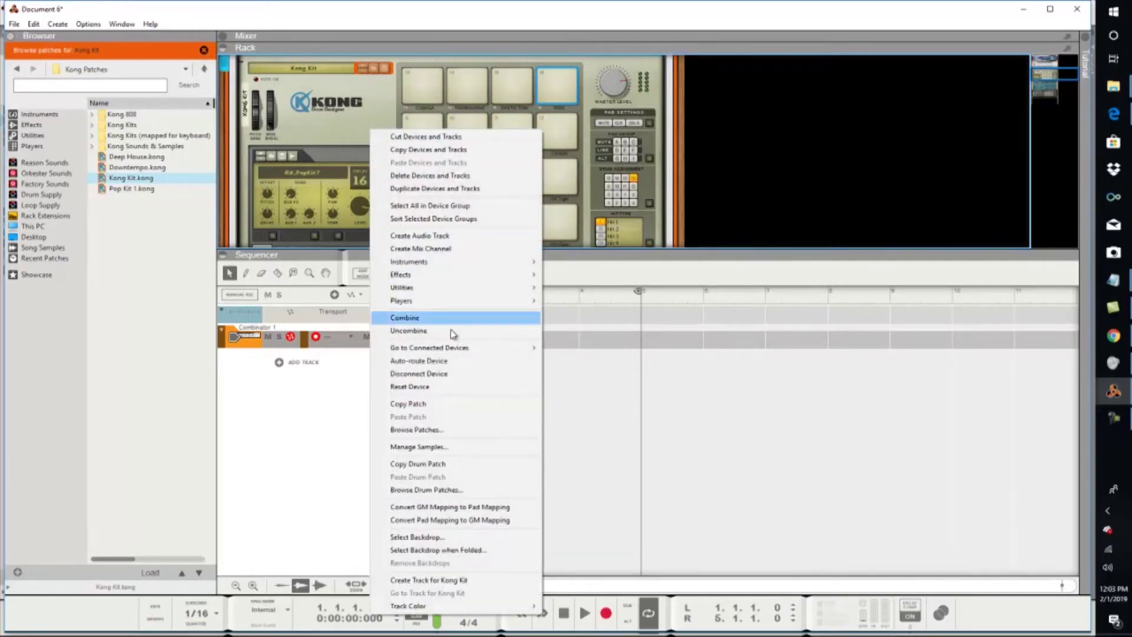
left_click(447, 386)
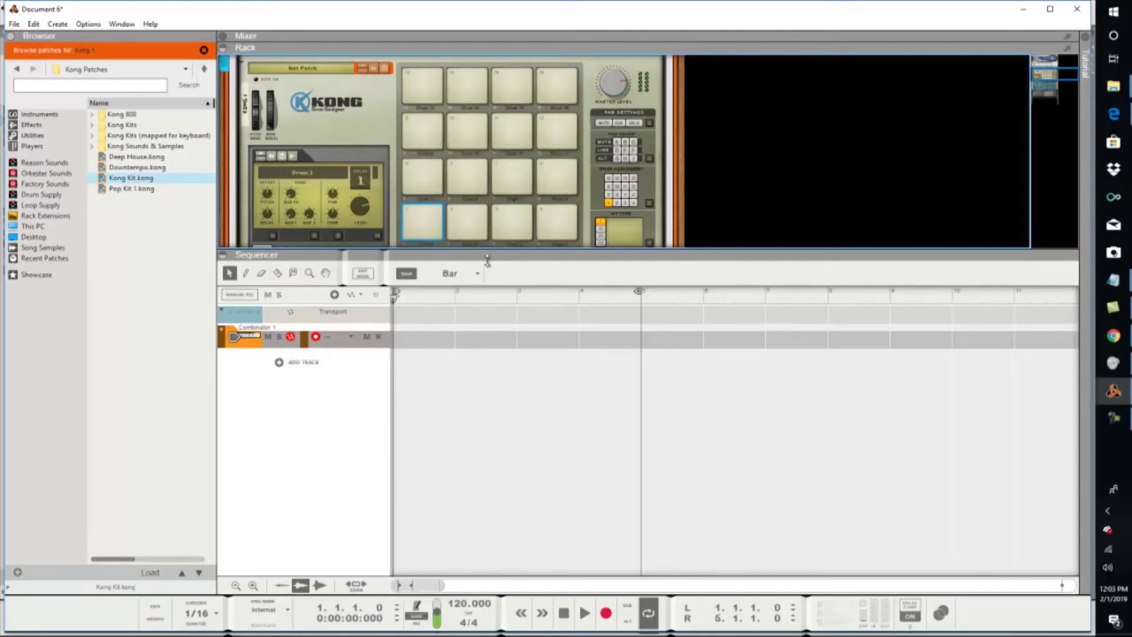
Browse drum patches for Kong's pad 1 and load the Bd_TabloidKick_BSQ.wav sample onto it
left_click(426, 220)
right_click(427, 224)
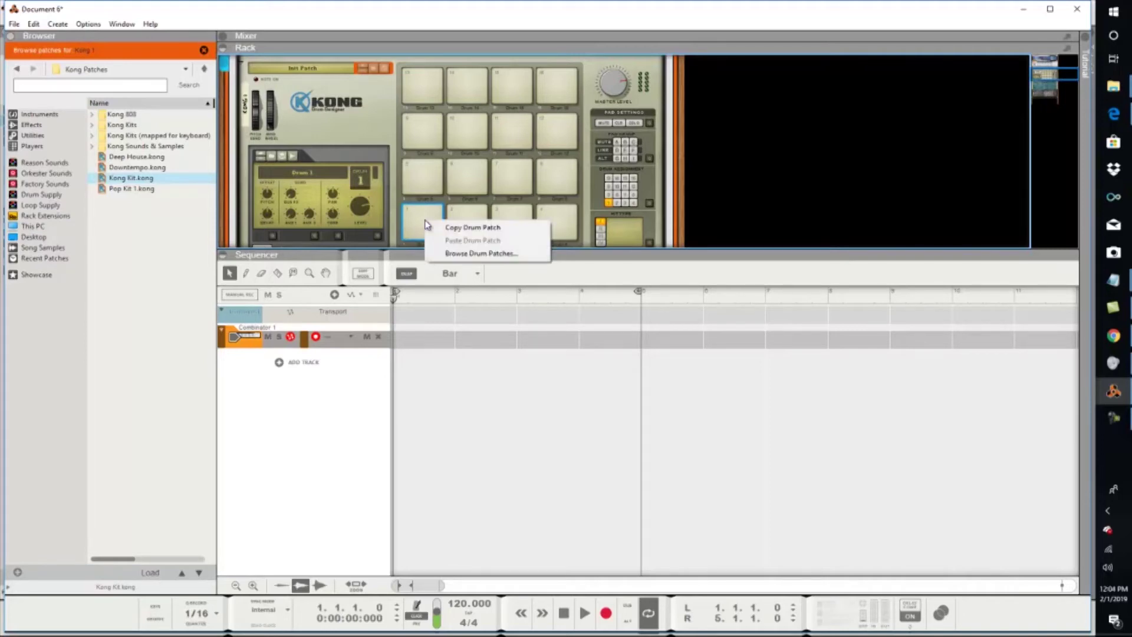
left_click(466, 254)
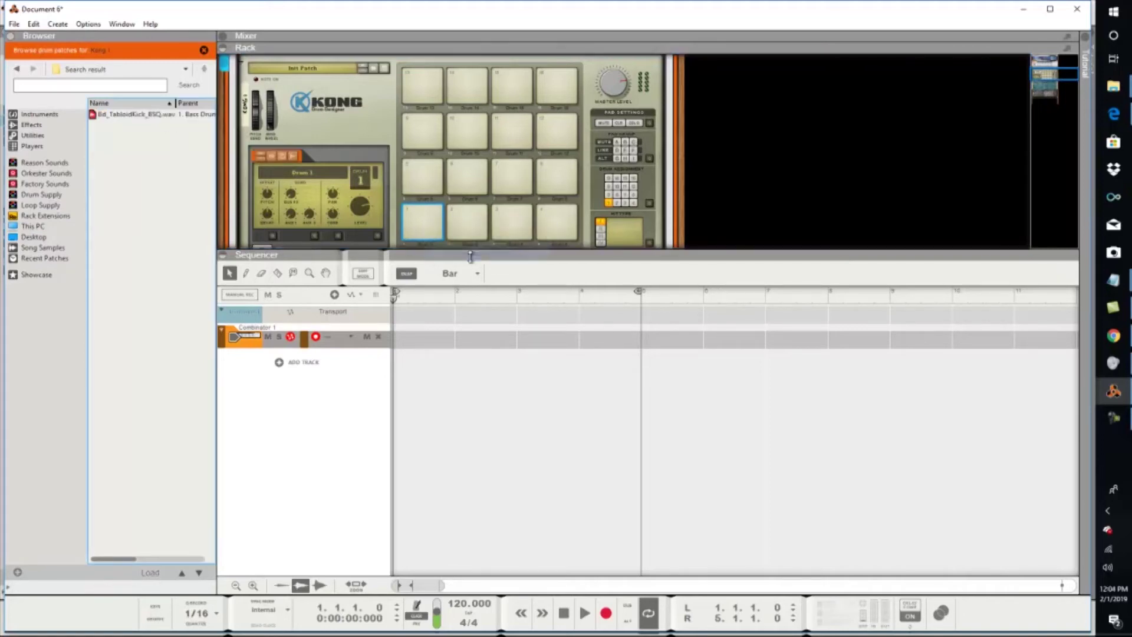
left_click(157, 116)
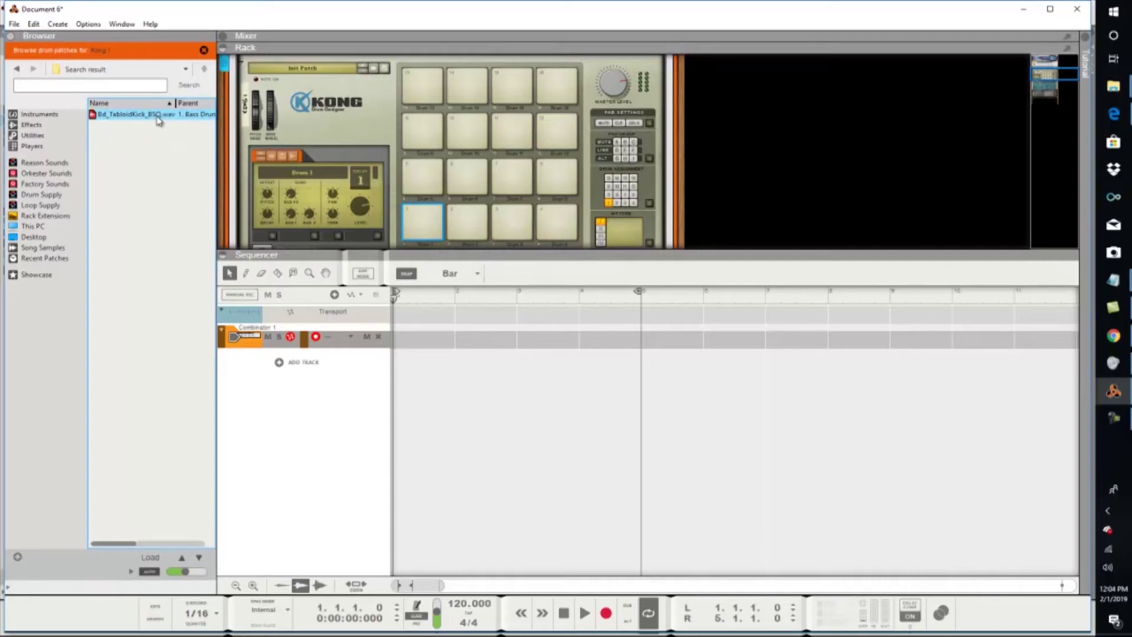
left_click_drag(148, 115, 418, 219)
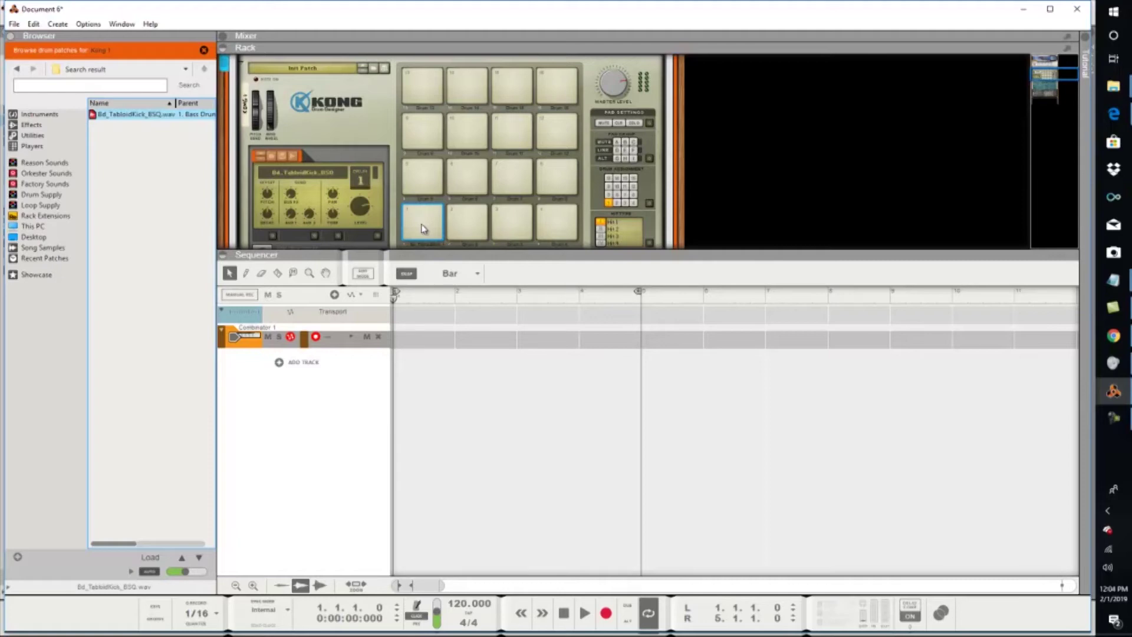
Show the Combinator's programmer and turn off note reception for Kong 1 in its key mapping
left_click(420, 225)
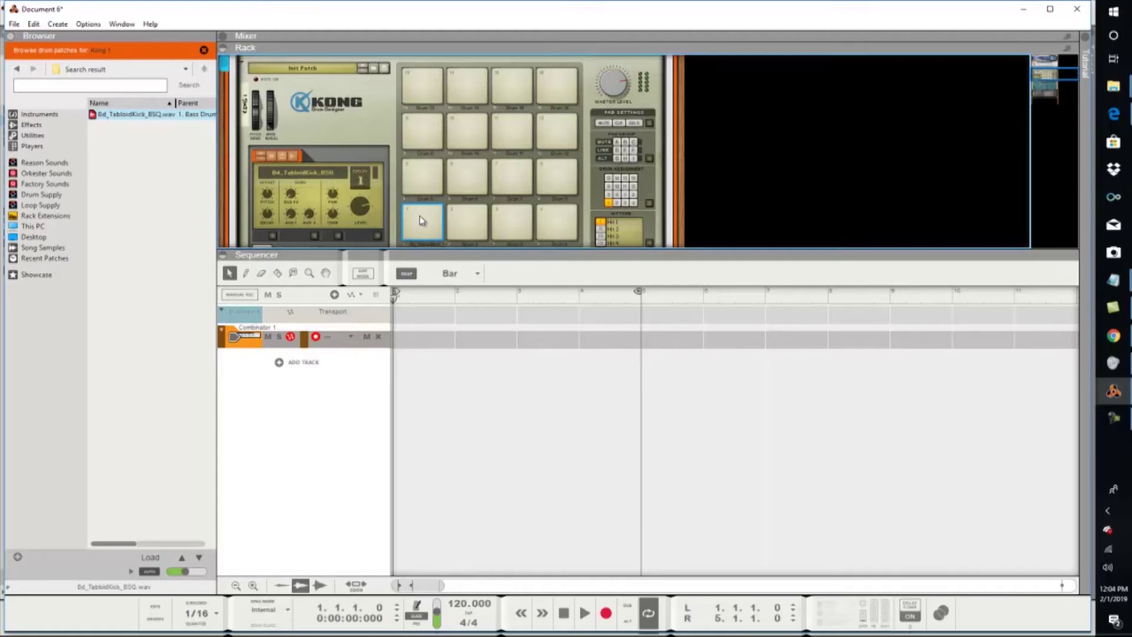
scroll(441, 216, "up", 5)
scroll(441, 215, "down", 1)
scroll(441, 215, "up", 3)
scroll(441, 215, "down", 2)
scroll(442, 215, "down", 1)
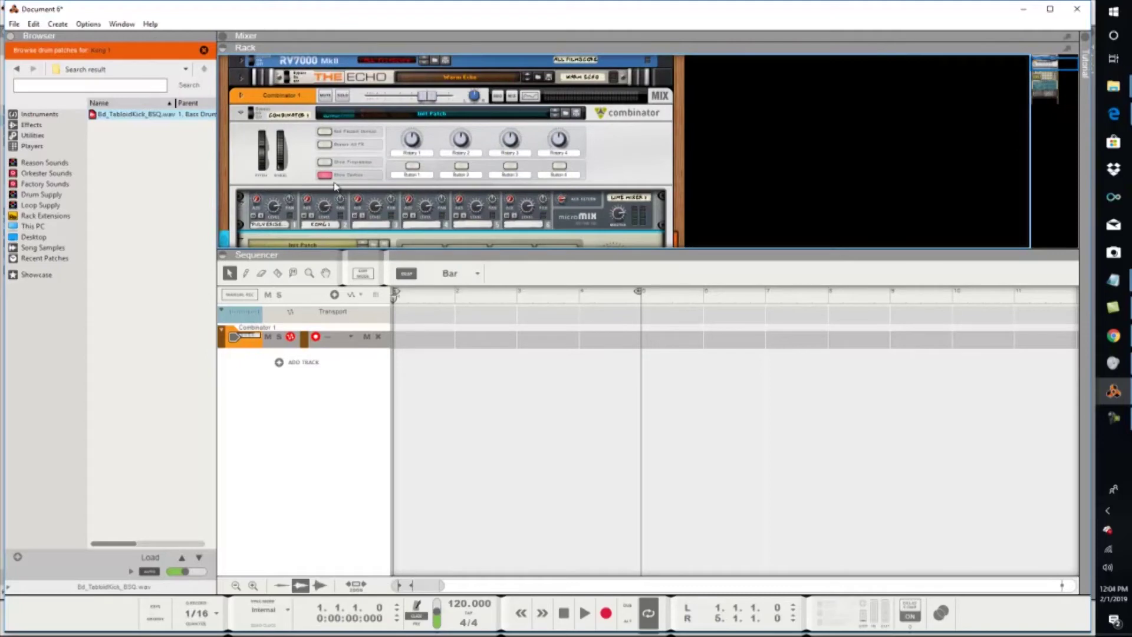
left_click(327, 163)
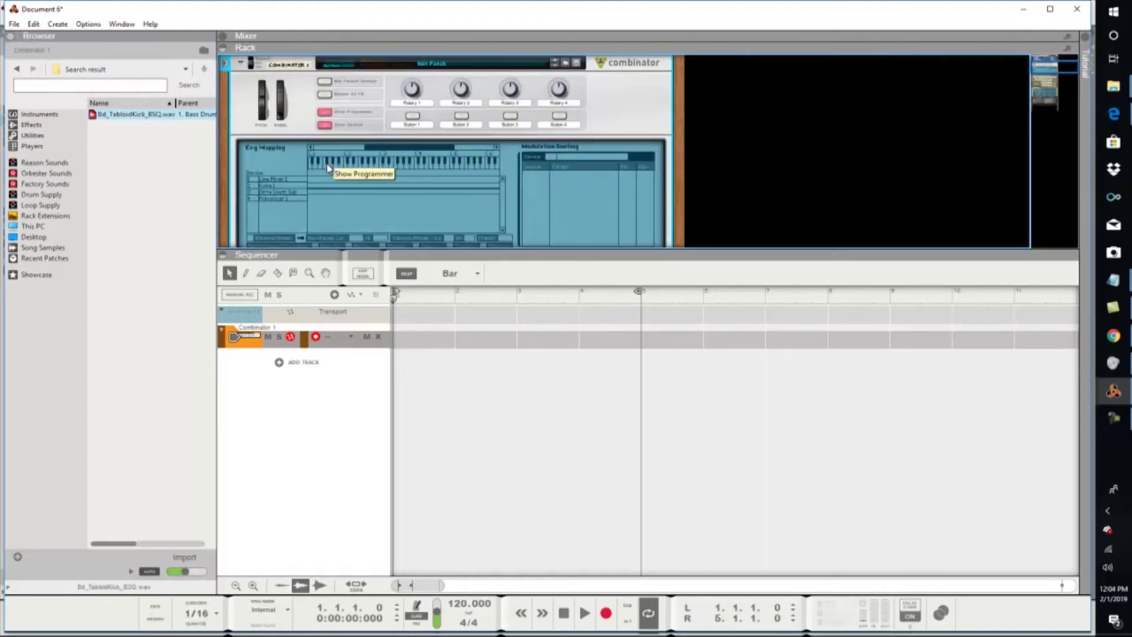
left_click(277, 188)
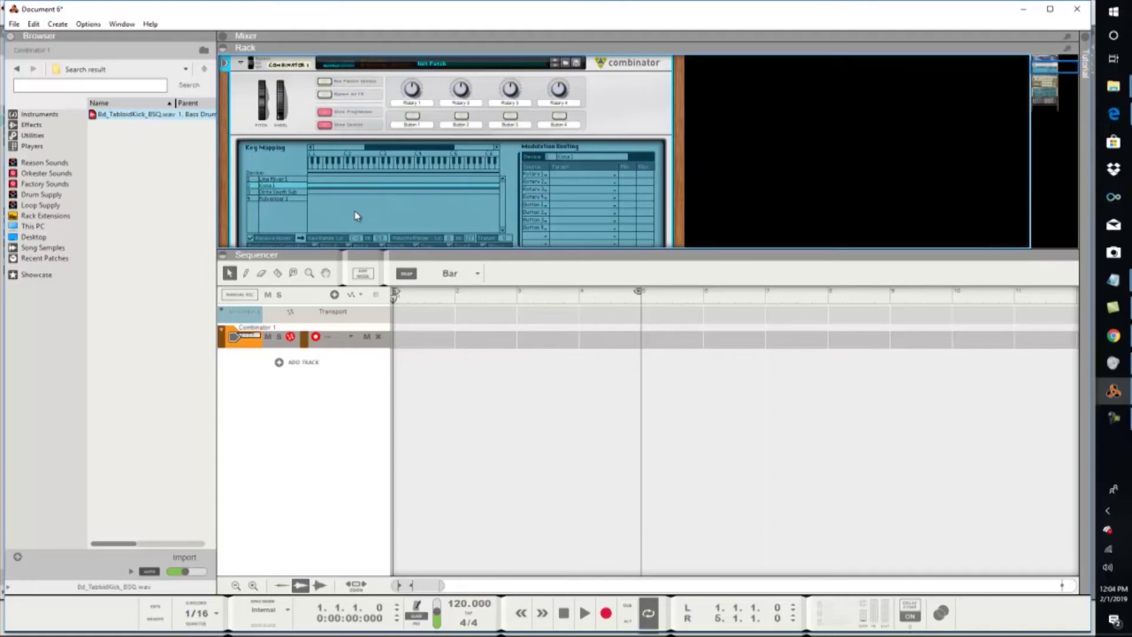
scroll(356, 216, "down", 2)
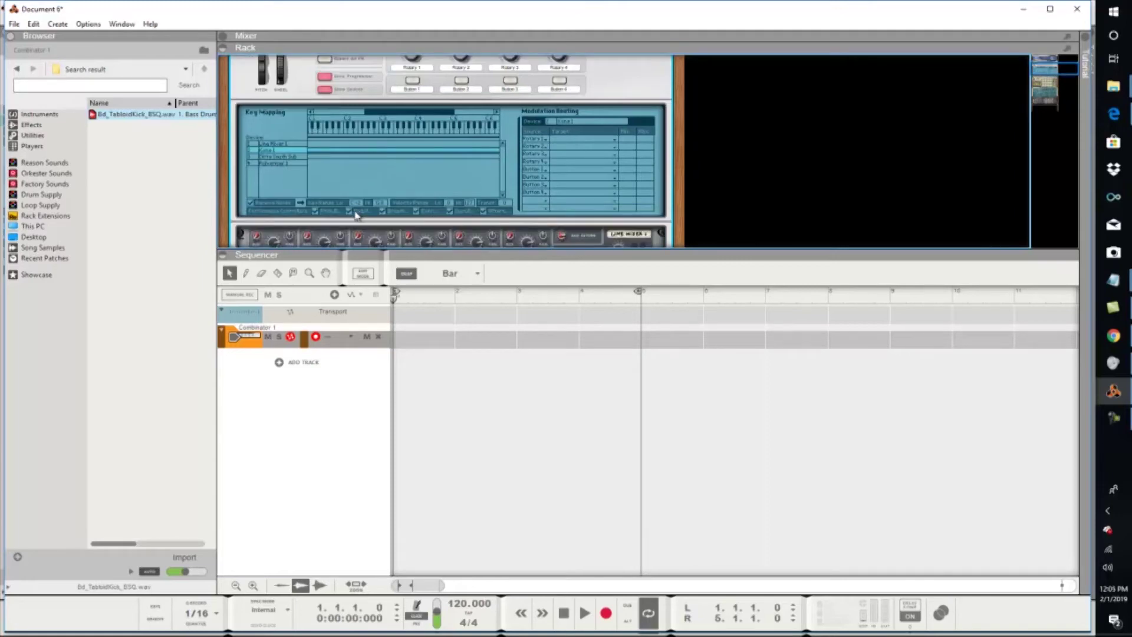
left_click(251, 204)
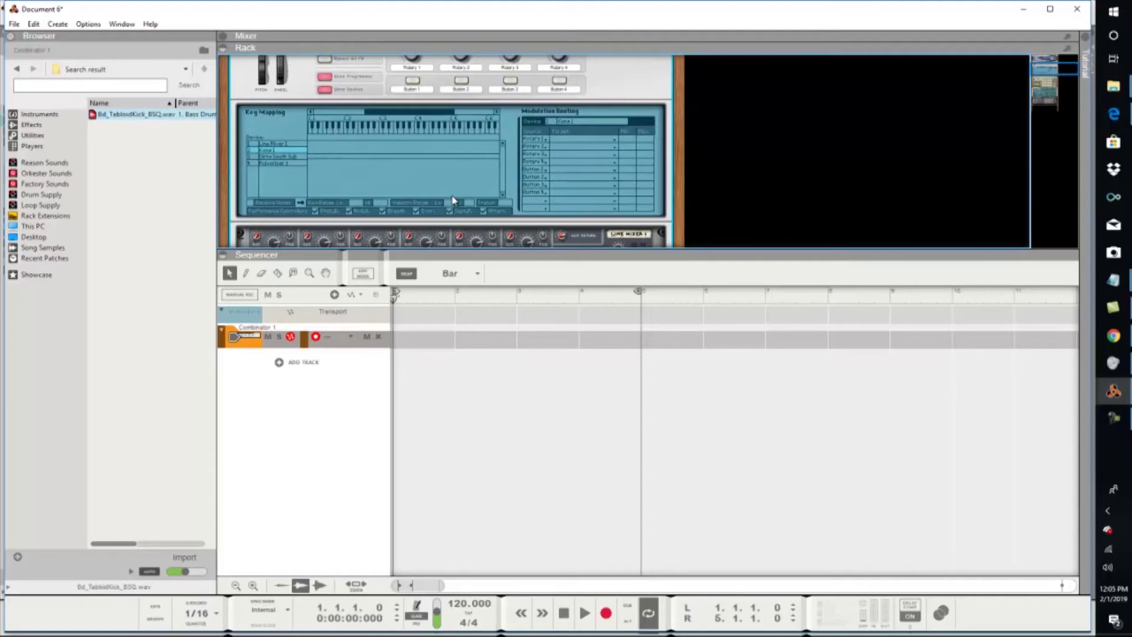
Look over the devices in the Combinator and audition the kick on Kong's pad 1
scroll(453, 200, "up", 5)
scroll(449, 150, "down", 10)
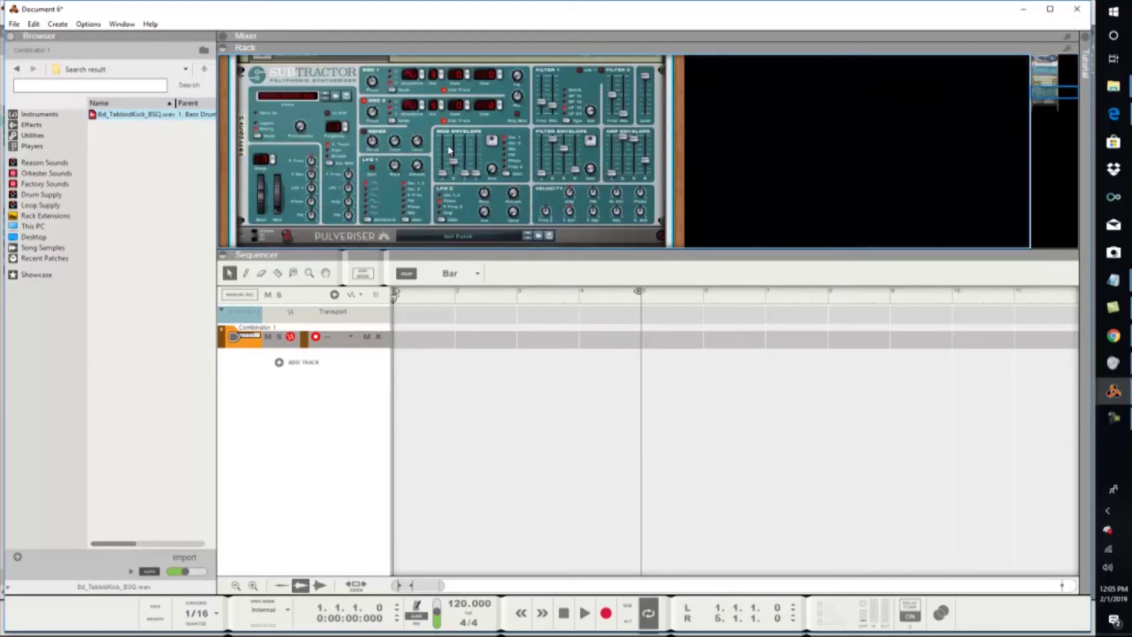
scroll(449, 150, "up", 5)
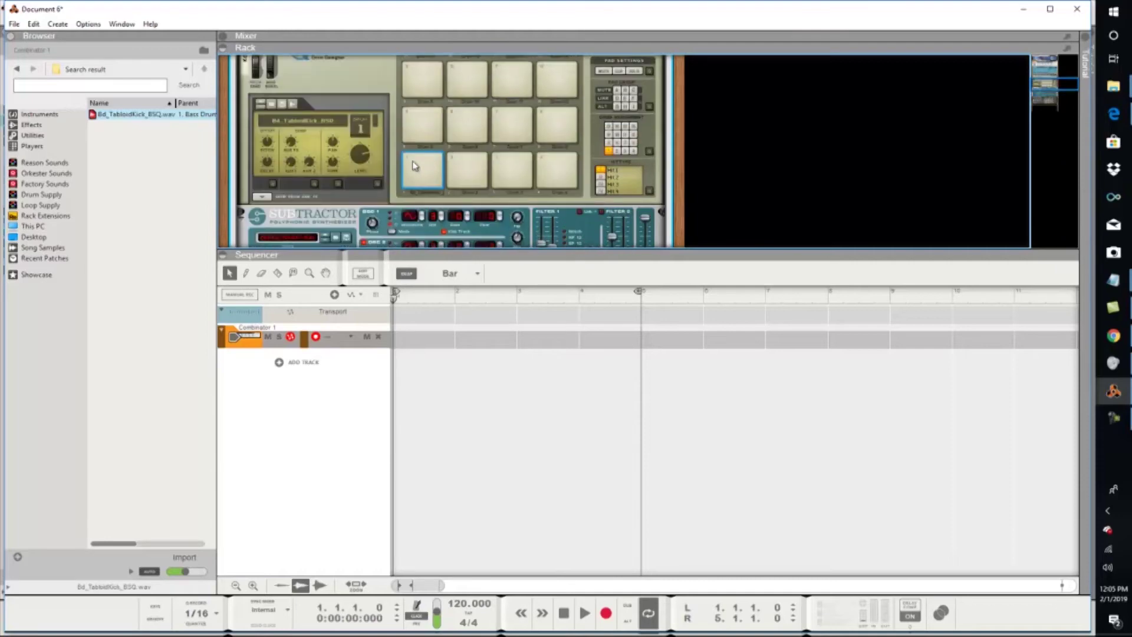
scroll(444, 125, "down", 1)
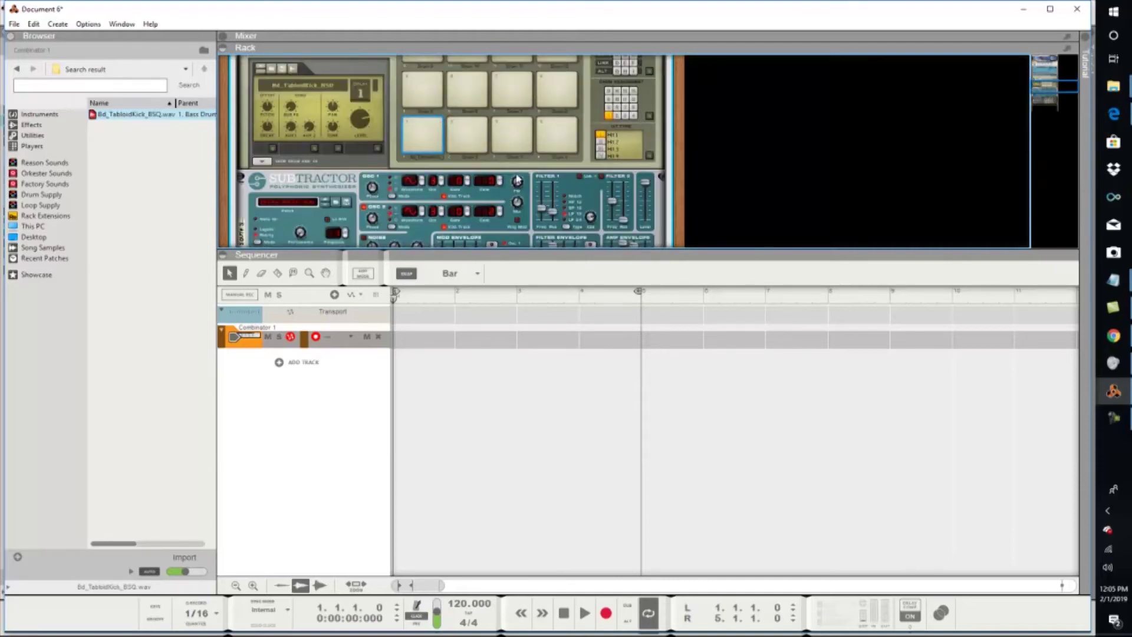
scroll(516, 179, "down", 2)
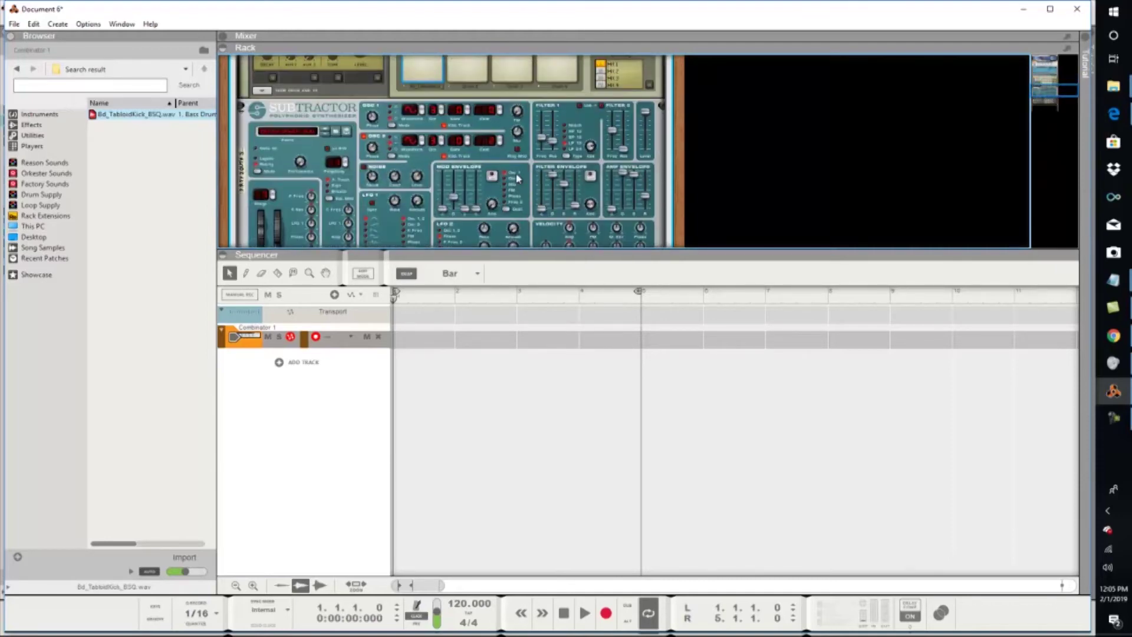
left_click(426, 71)
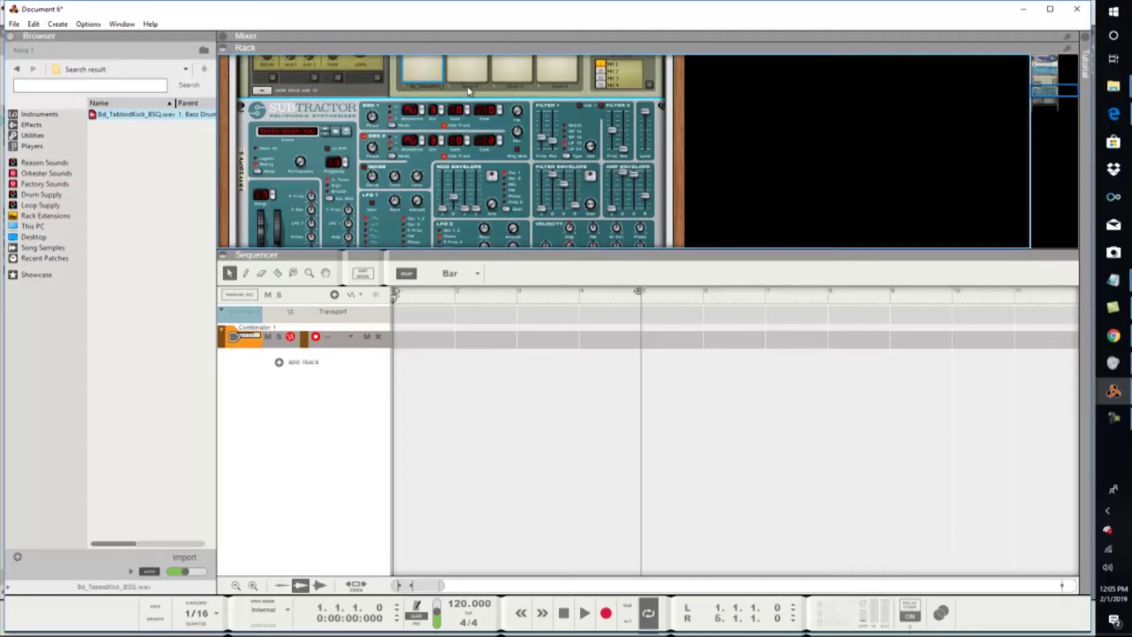
scroll(518, 121, "up", 3)
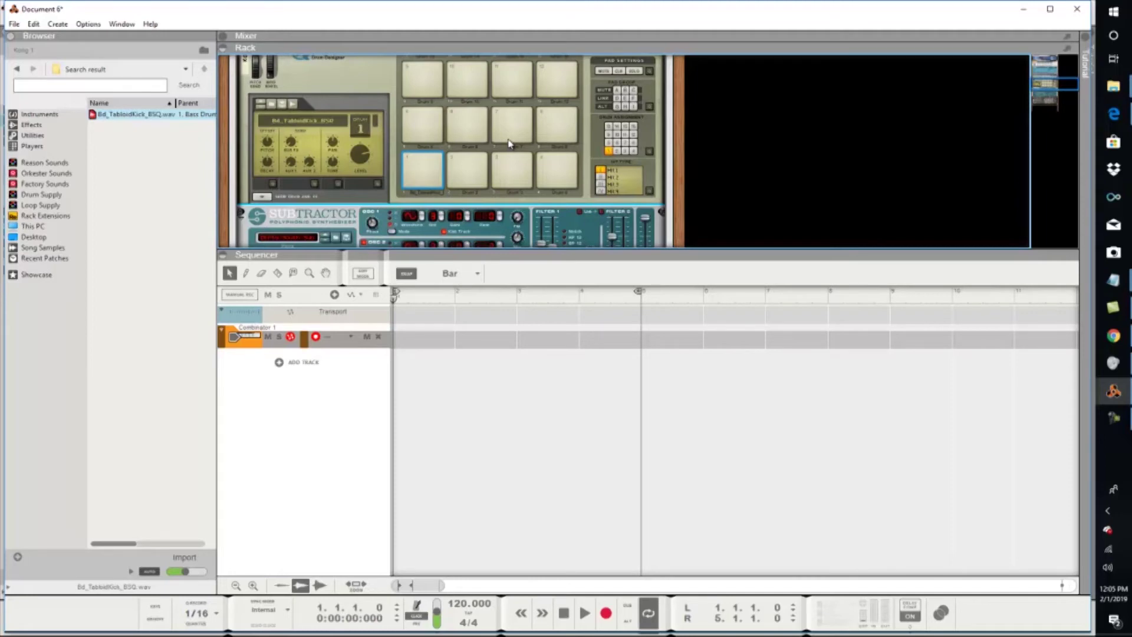
scroll(508, 143, "up", 3)
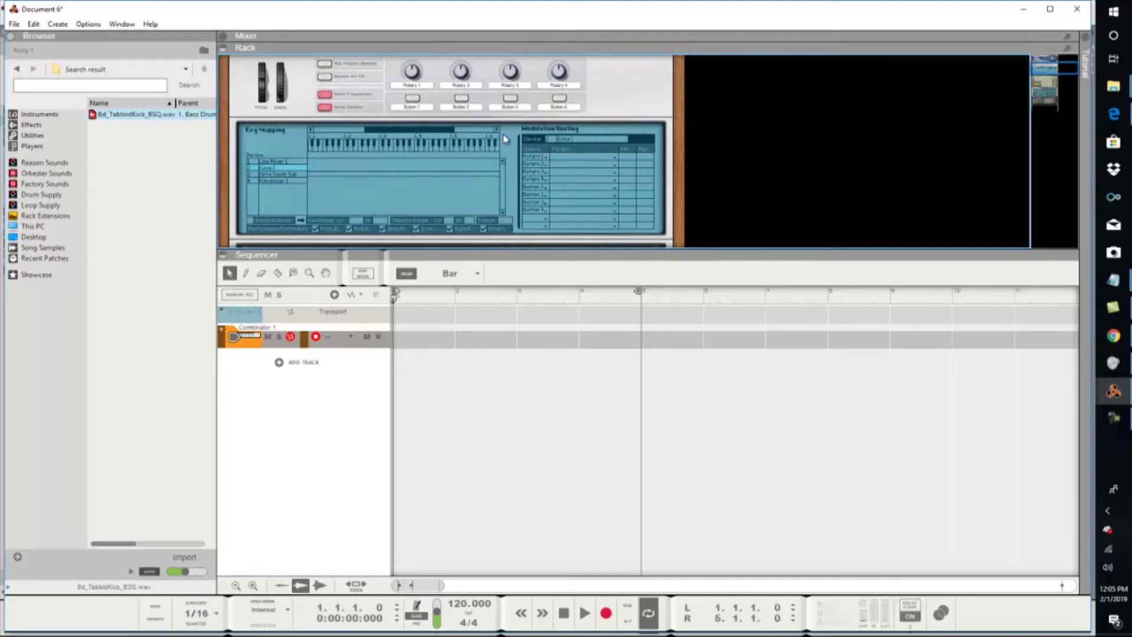
scroll(506, 139, "up", 4)
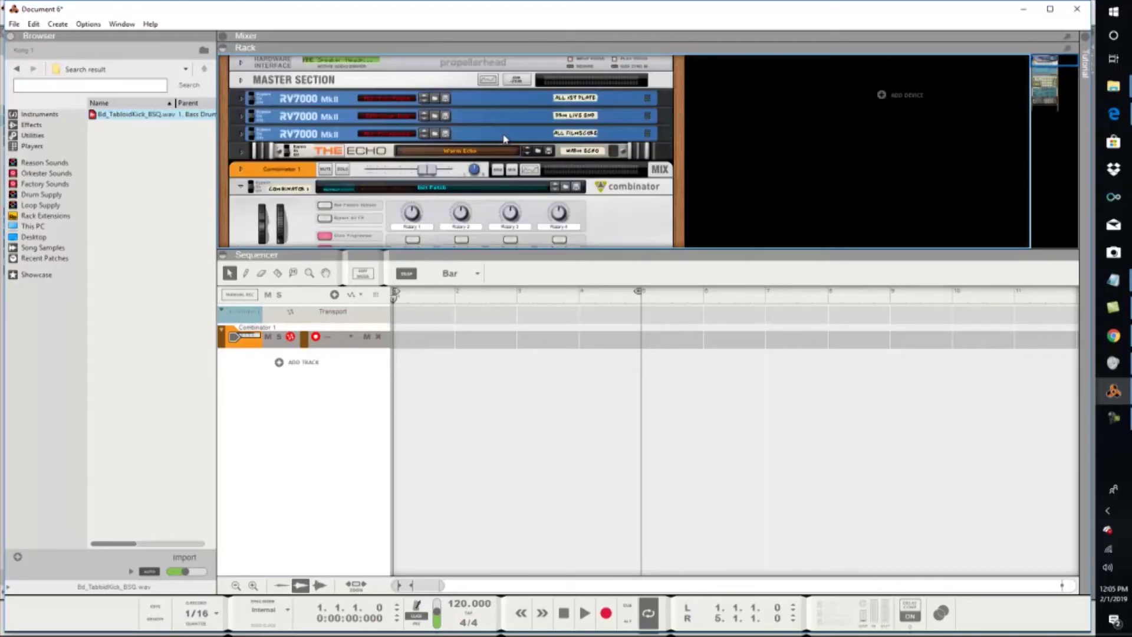
scroll(505, 139, "down", 4)
scroll(505, 138, "up", 1)
scroll(506, 139, "down", 6)
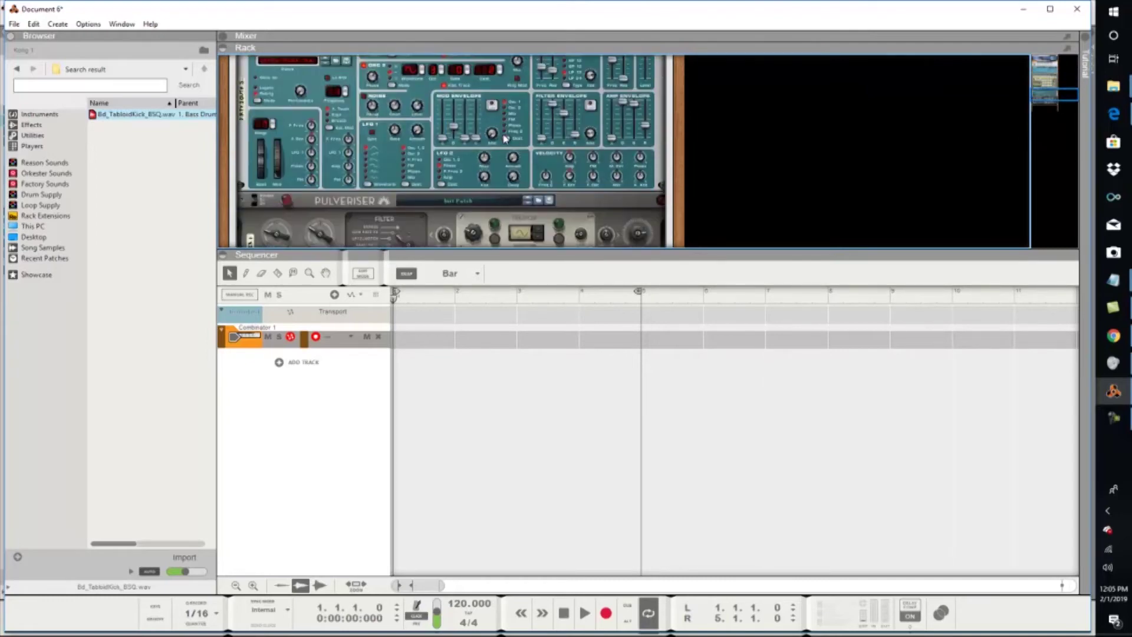
scroll(506, 139, "down", 2)
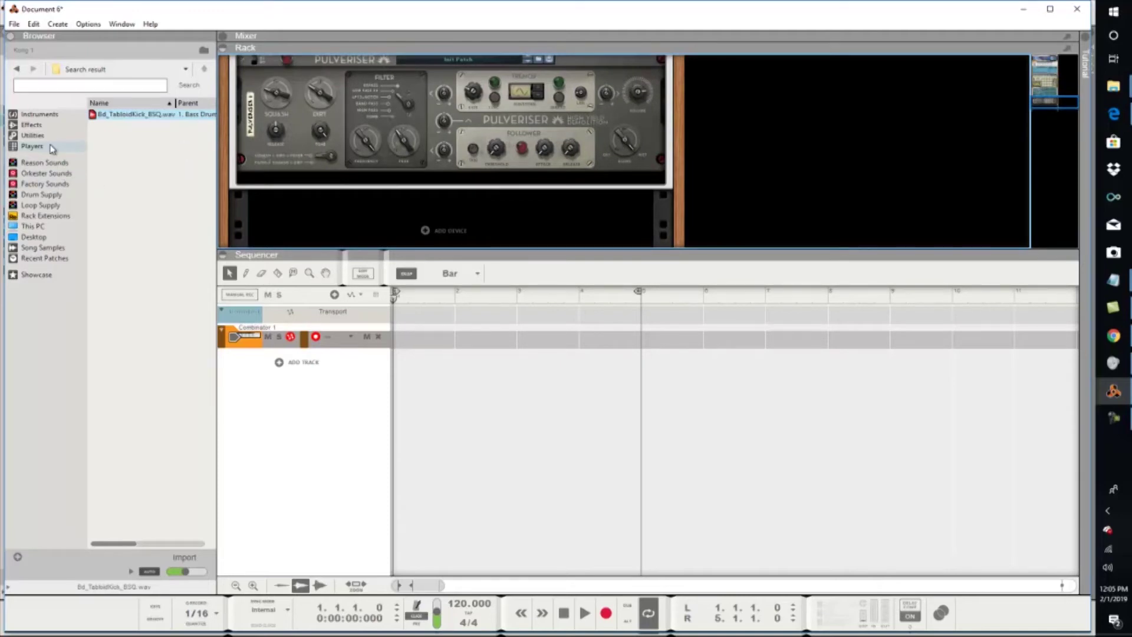
Add an RPG-8 Monophonic Arpeggiator between the line mixer and Kong, and switch its arpeggiator off
left_click(33, 135)
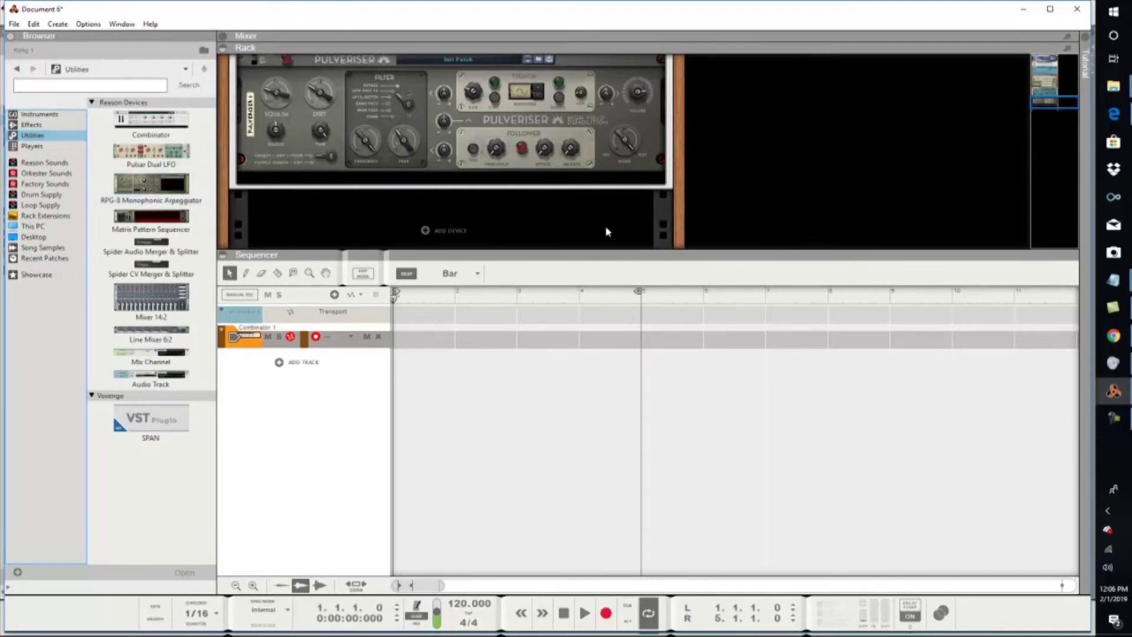
scroll(606, 228, "up", 5)
scroll(608, 231, "up", 5)
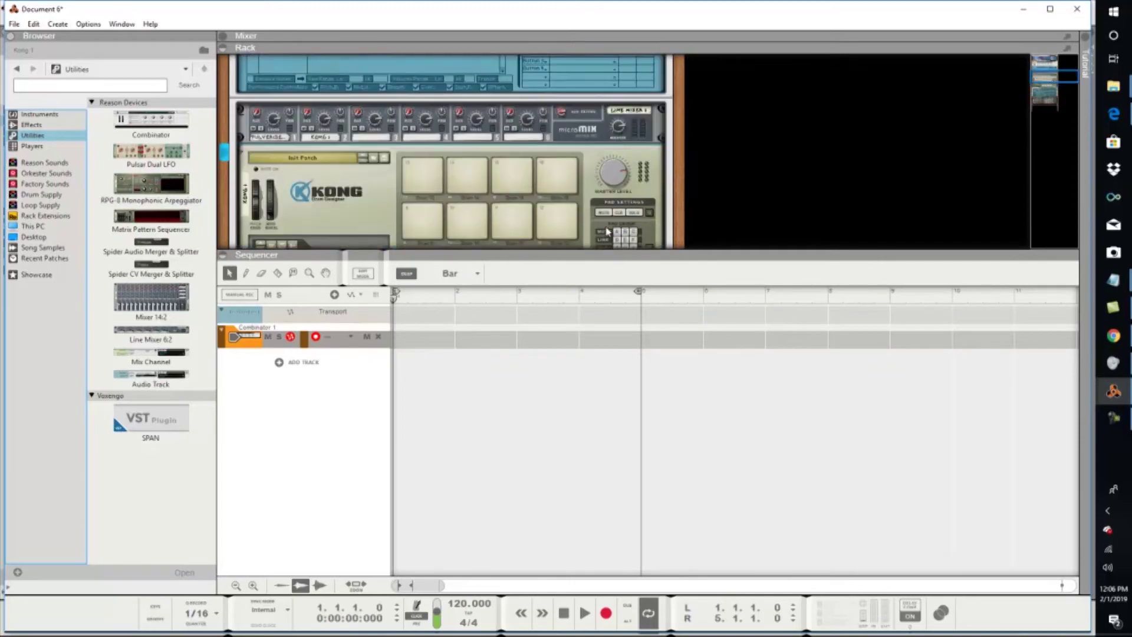
scroll(608, 231, "down", 2)
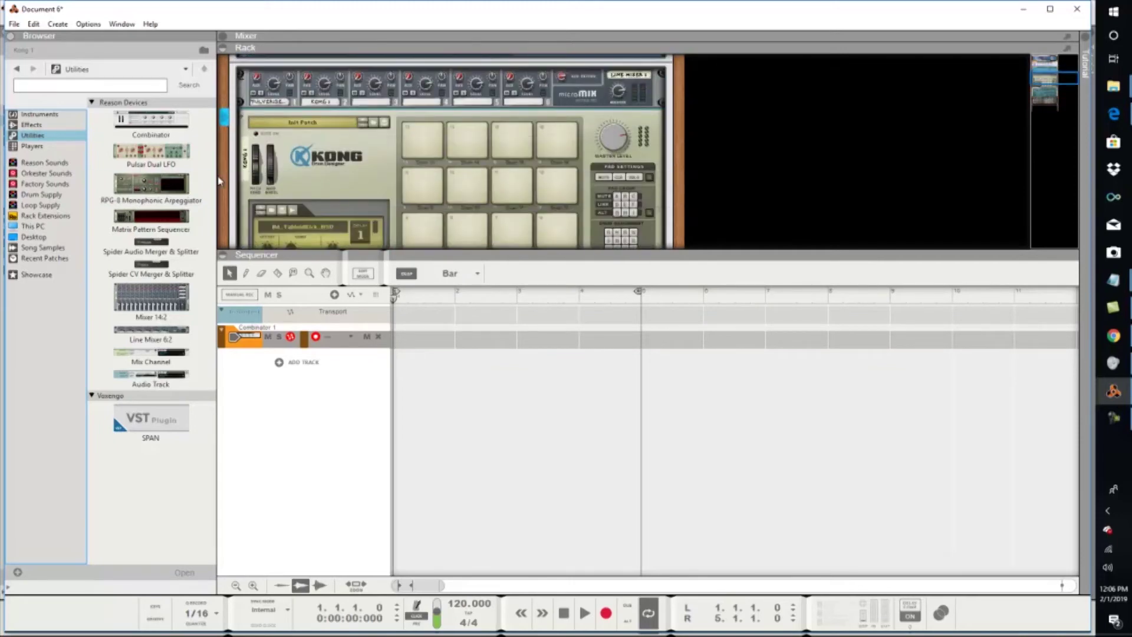
left_click_drag(151, 189, 411, 124)
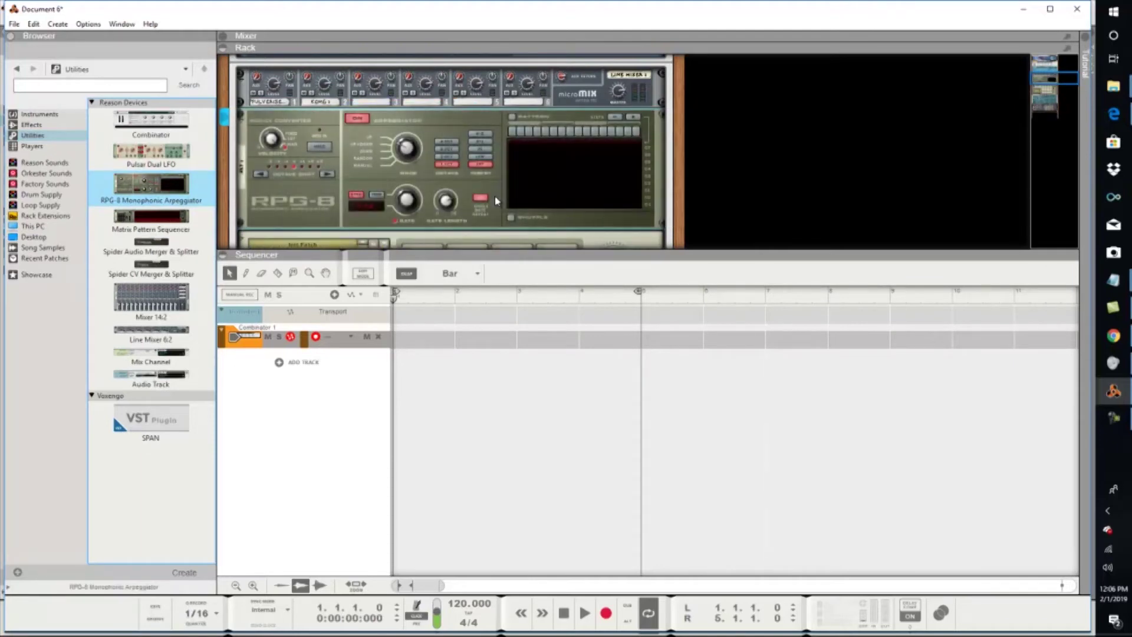
scroll(534, 186, "down", 2)
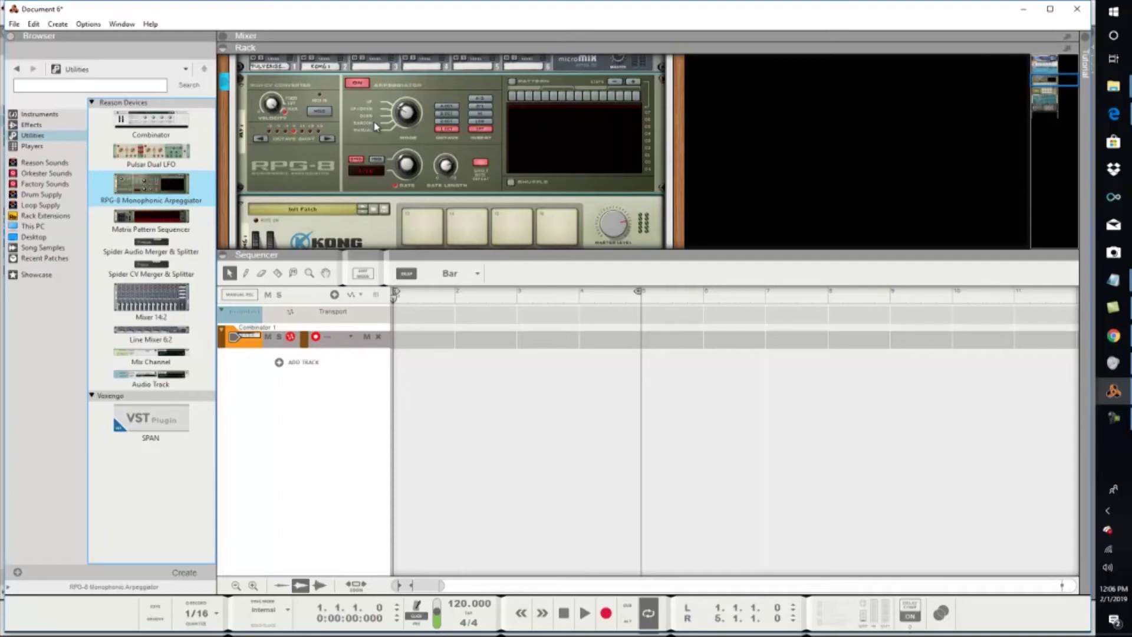
left_click(356, 84)
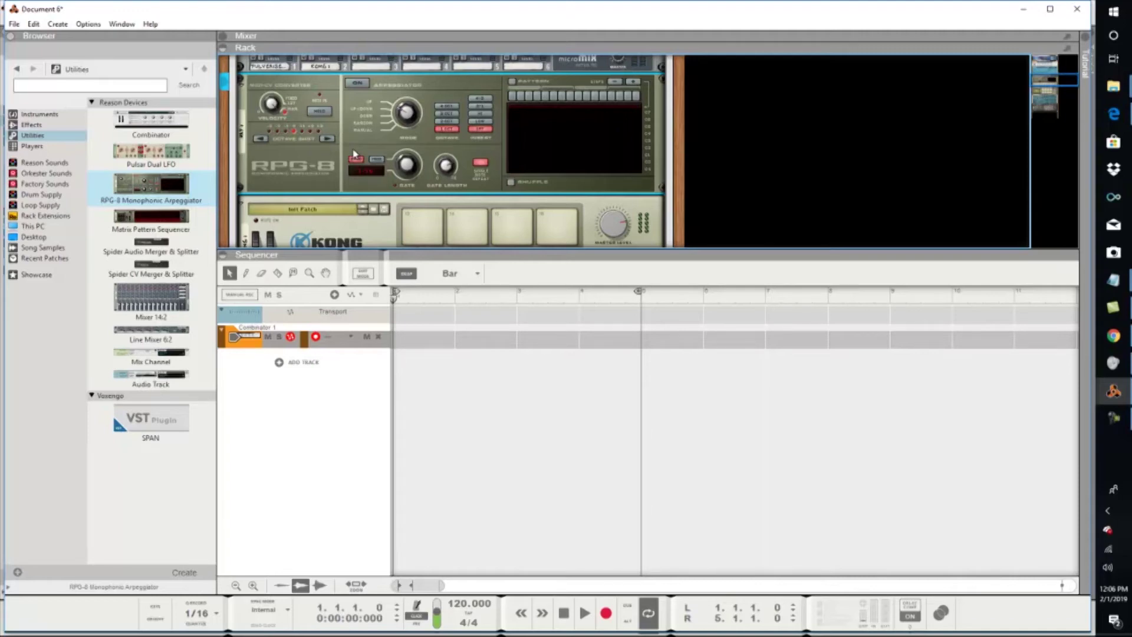
Cable the RPG-8's gate CV output to the gate input of Kong's pad 1 and audition that pad
key("Tab")
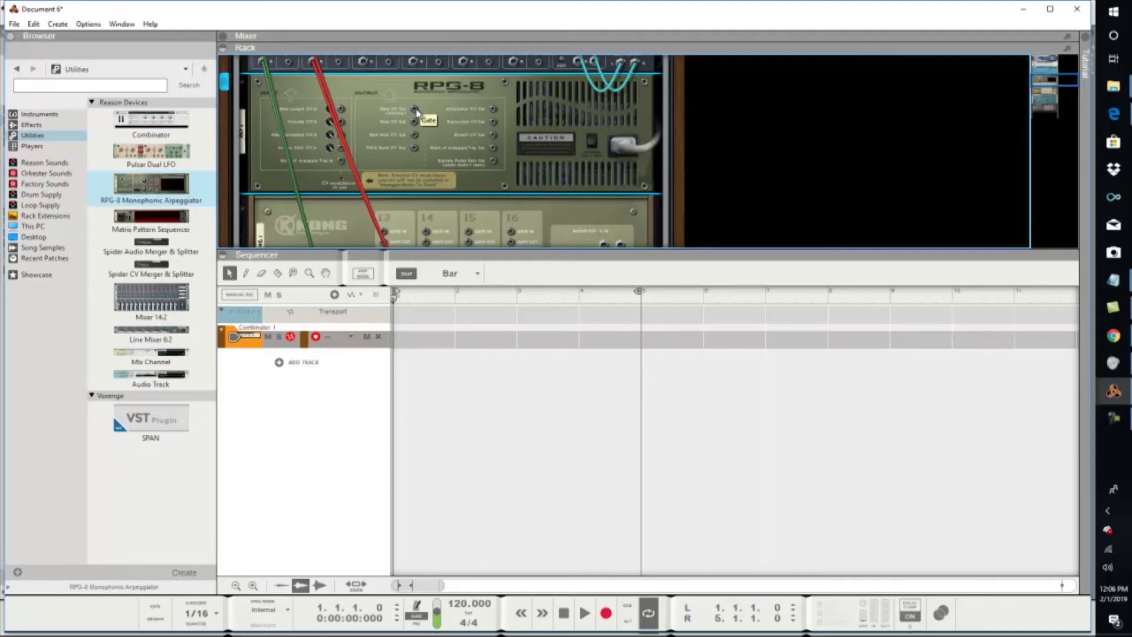
left_click_drag(416, 110, 384, 137)
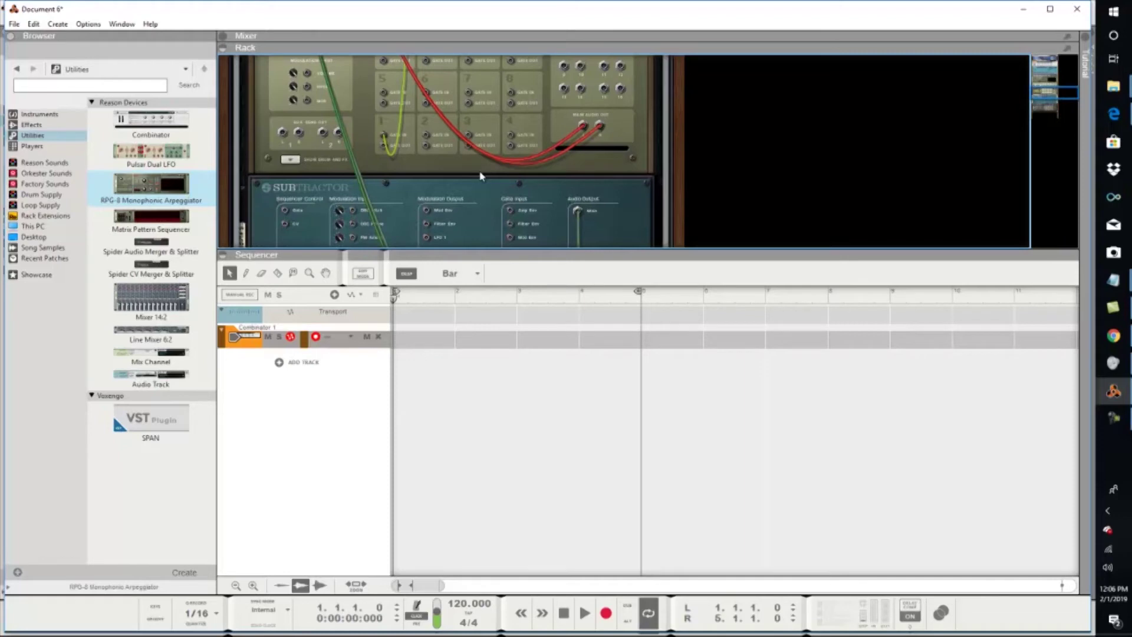
scroll(480, 175, "up", 1)
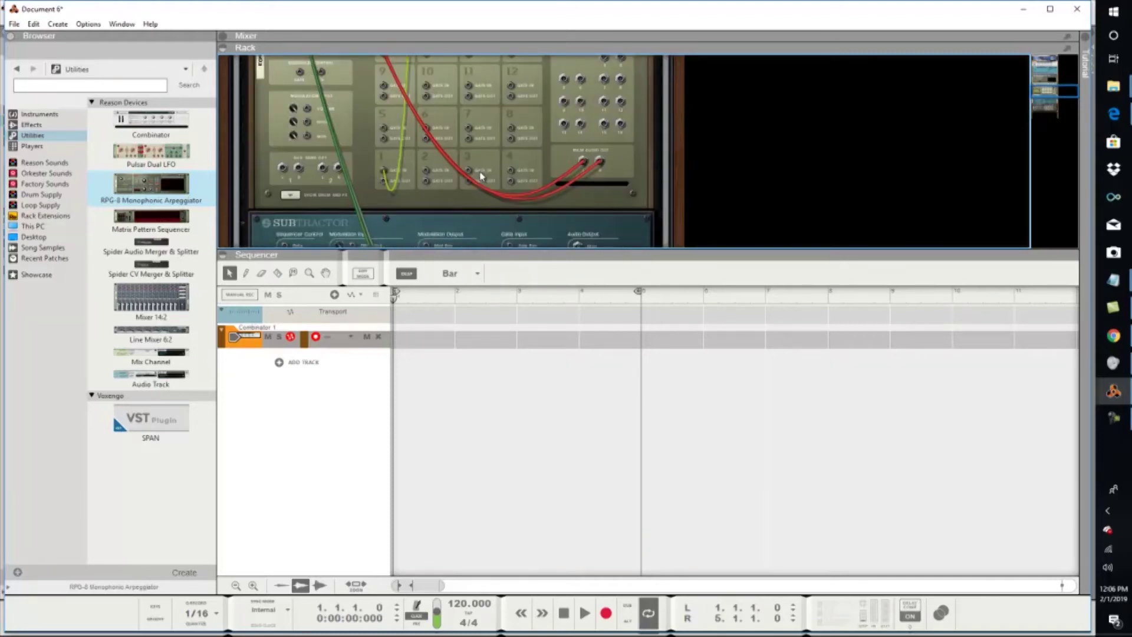
key("Tab")
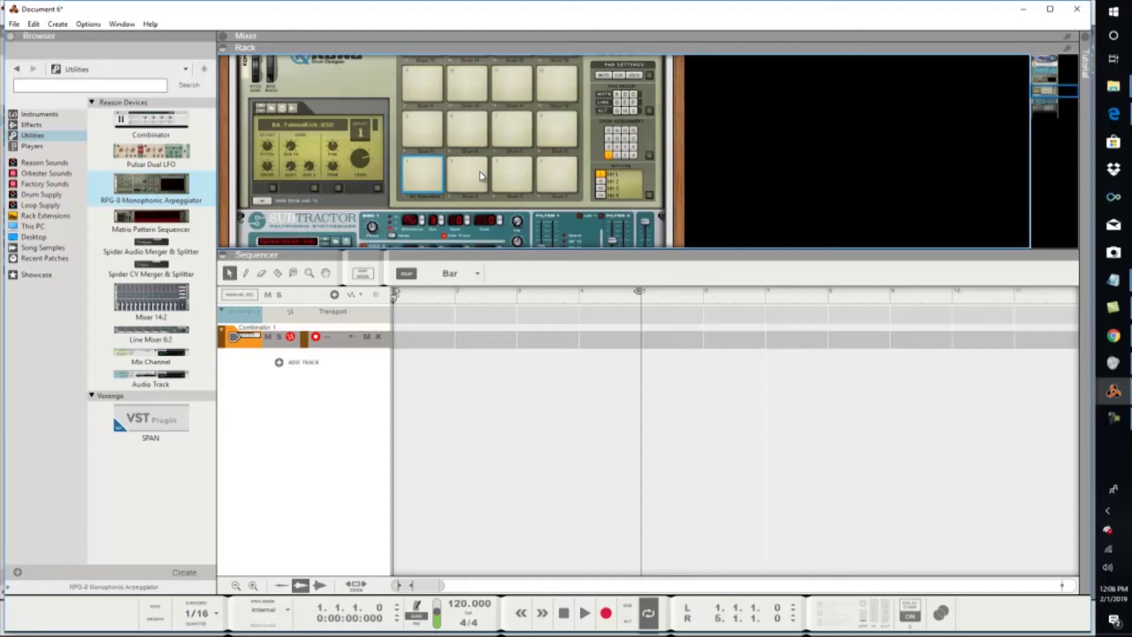
left_click(427, 177)
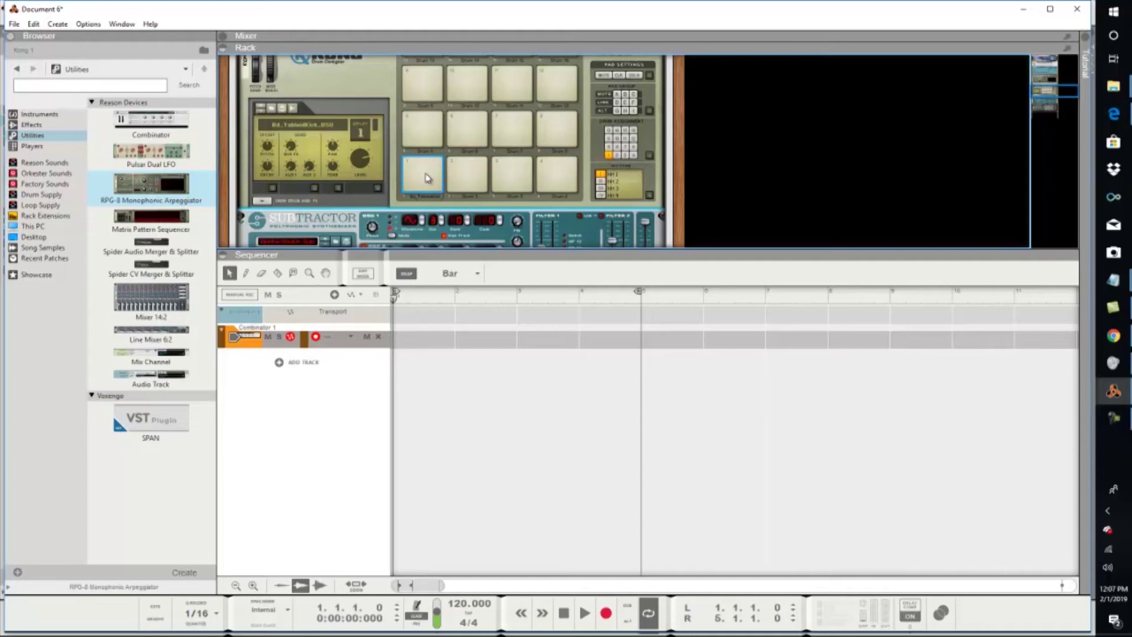
left_click(428, 178)
Adjust the level of the Kong 1 channel on the line mixer
scroll(519, 175, "down", 2)
scroll(519, 174, "up", 6)
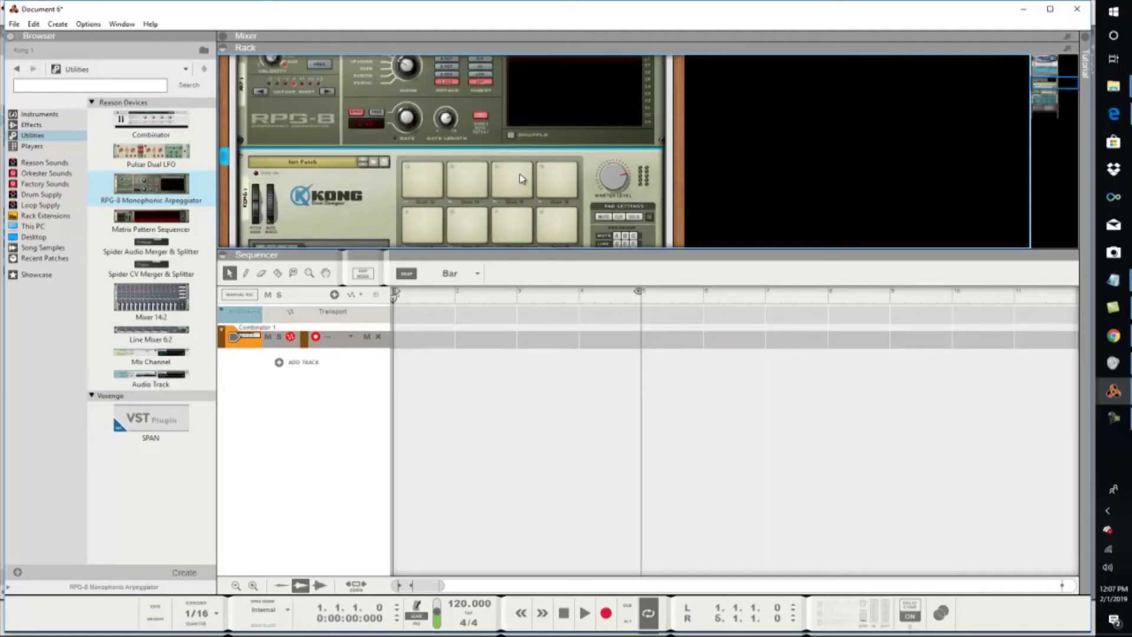
scroll(520, 178, "up", 3)
scroll(520, 178, "down", 2)
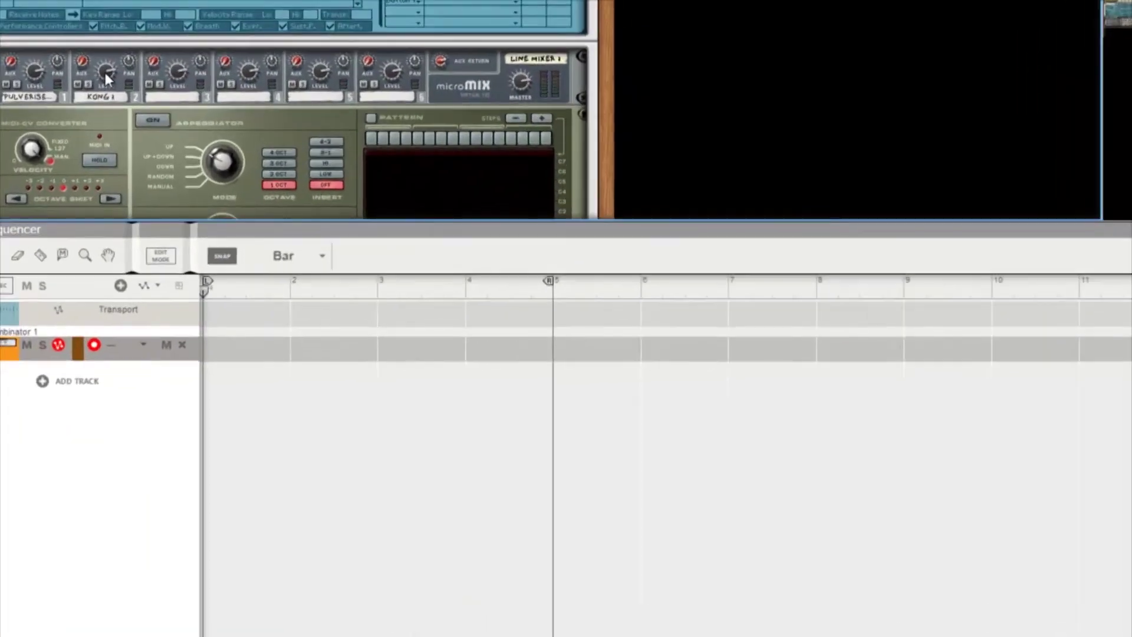
left_click_drag(104, 71, 72, 73)
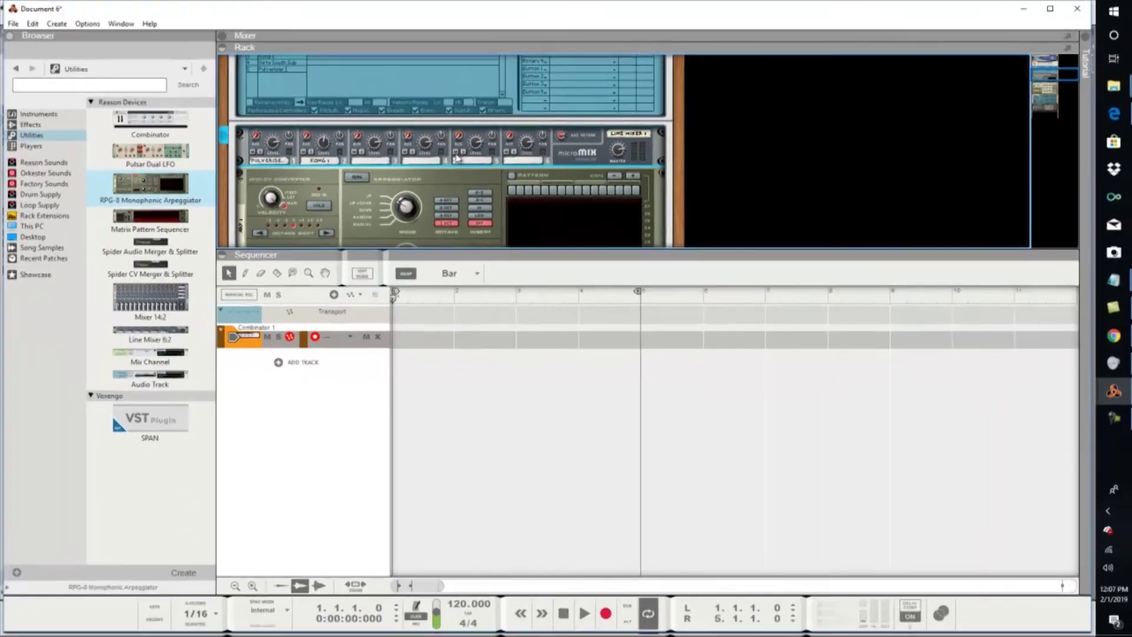
Add an Audiomatic Retro Transformer effect to the rack directly below the Combinator
scroll(259, 79, "down", 4)
scroll(459, 158, "down", 10)
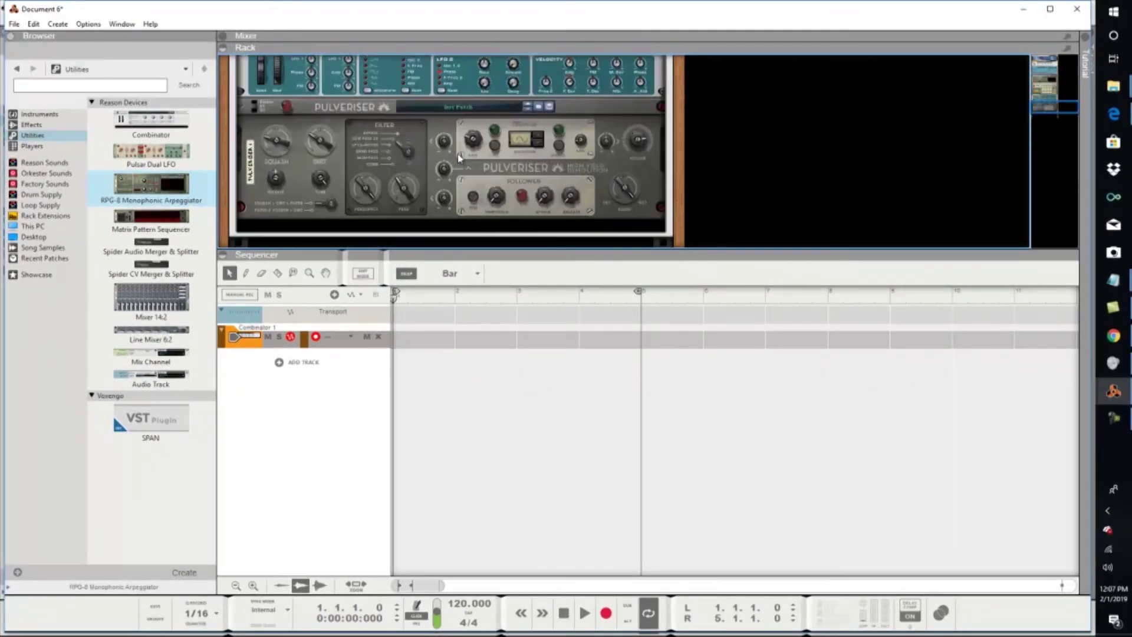
scroll(459, 158, "down", 3)
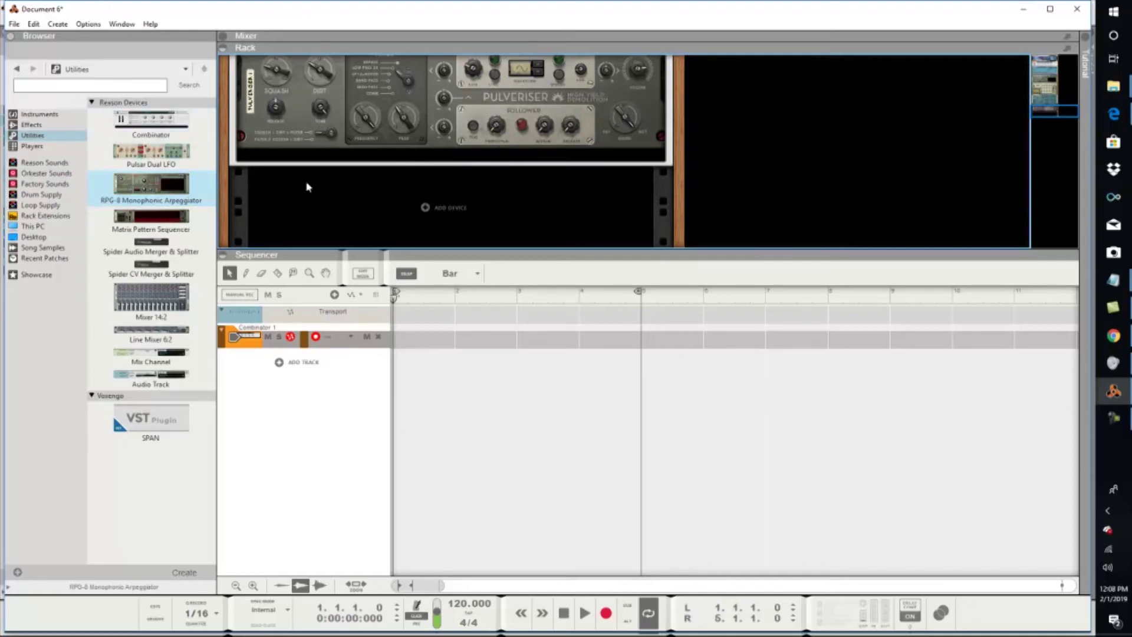
scroll(379, 185, "down", 1)
scroll(377, 187, "up", 2)
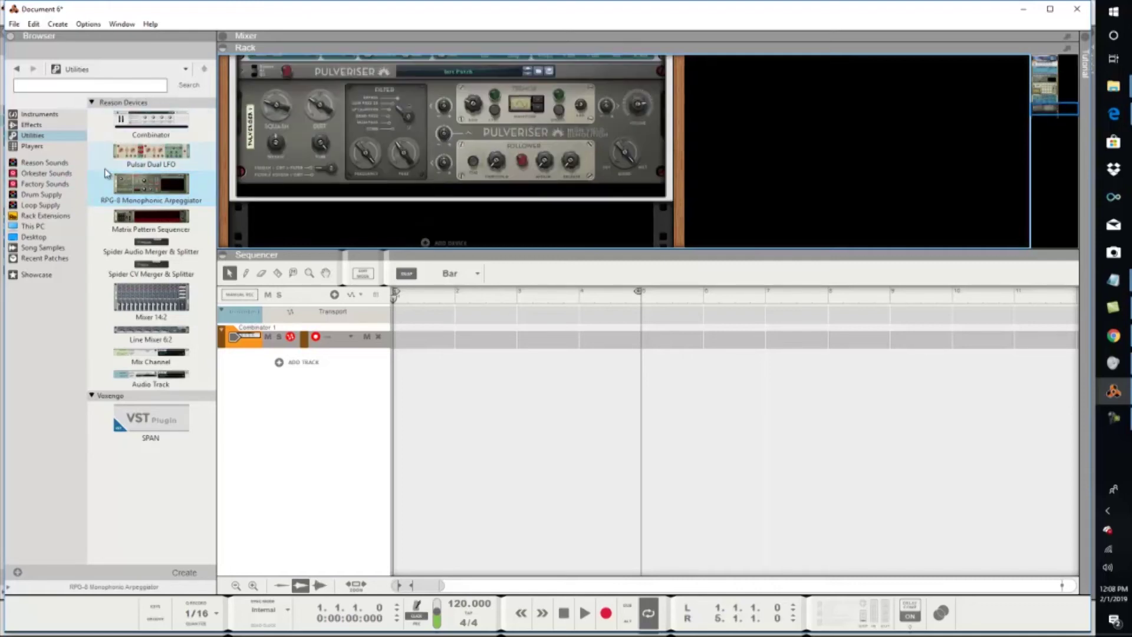
left_click(32, 125)
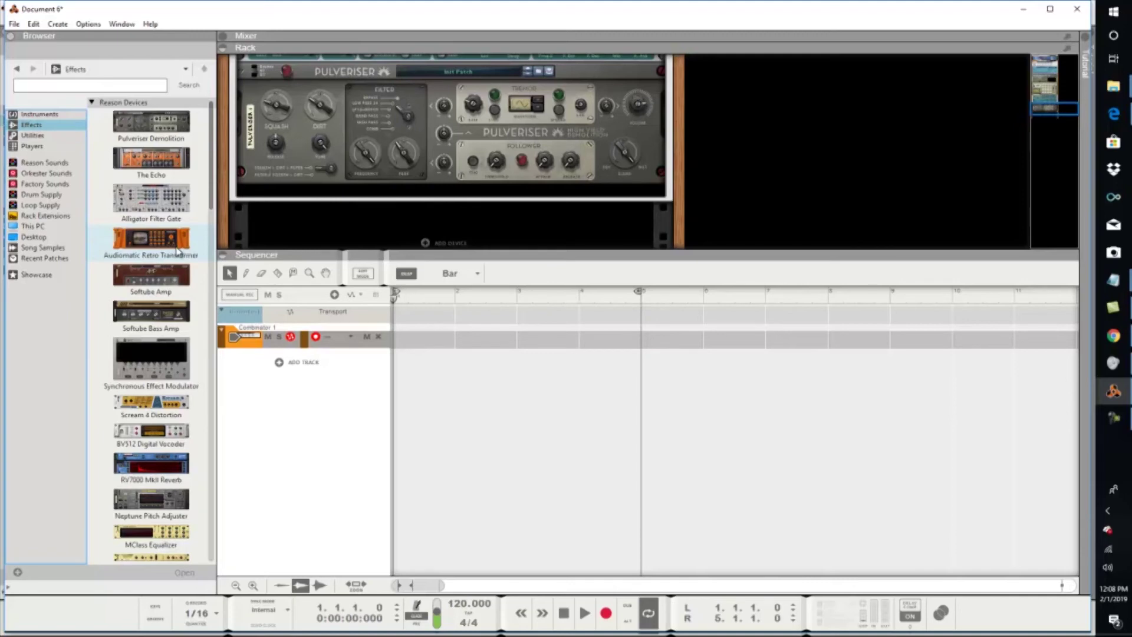
left_click_drag(157, 239, 354, 210)
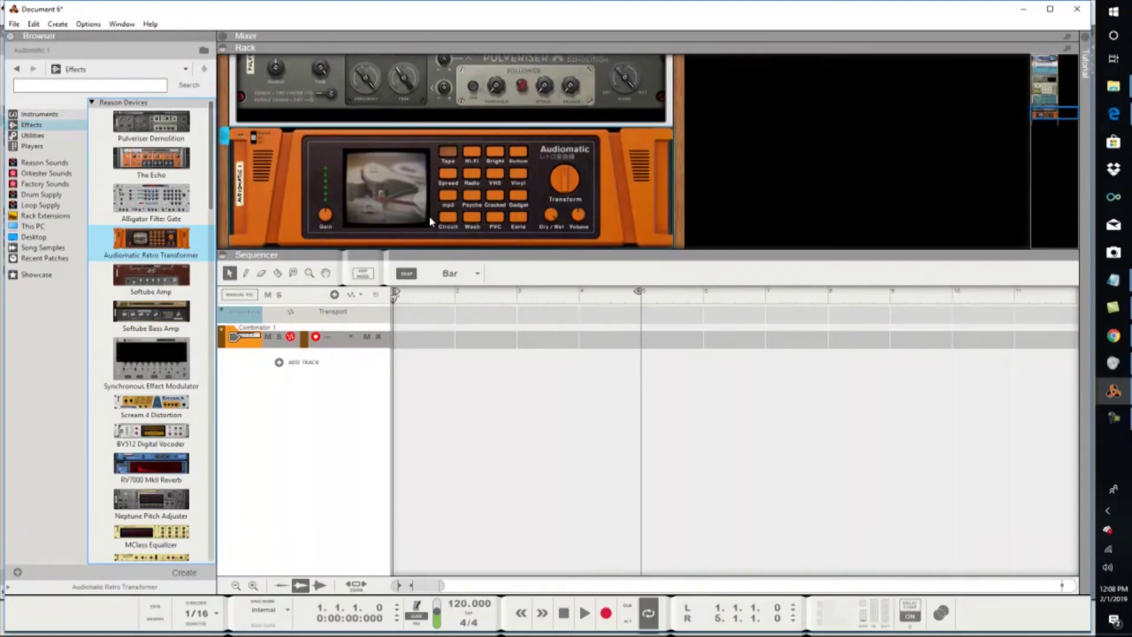
Set the Audiomatic Retro Transformer to its Bottom preset
left_click(519, 155)
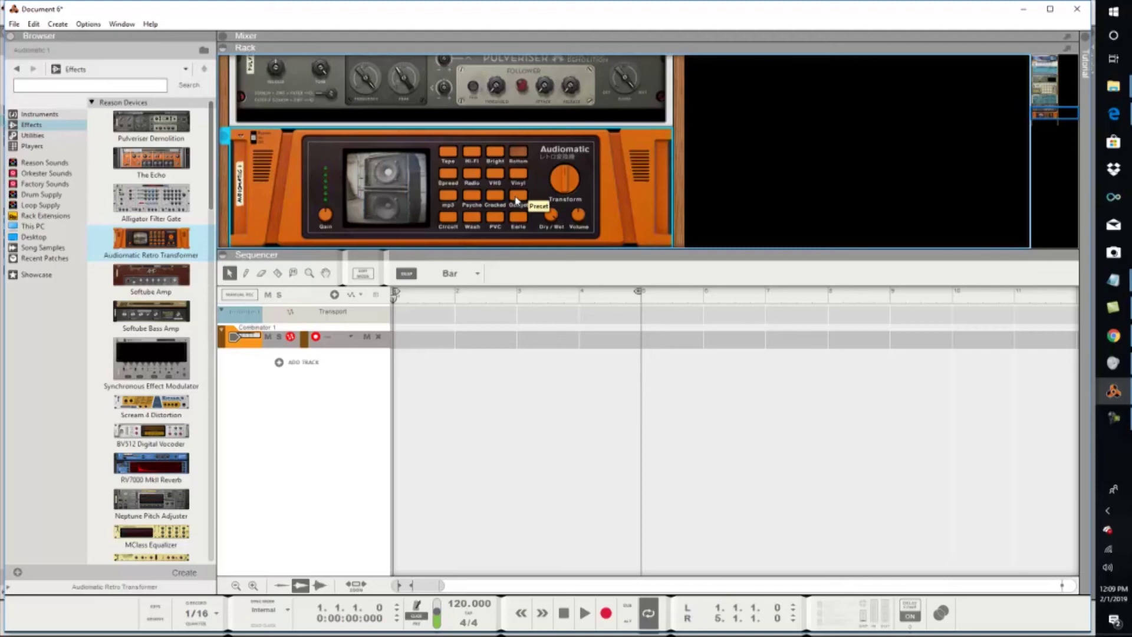
scroll(139, 378, "down", 2)
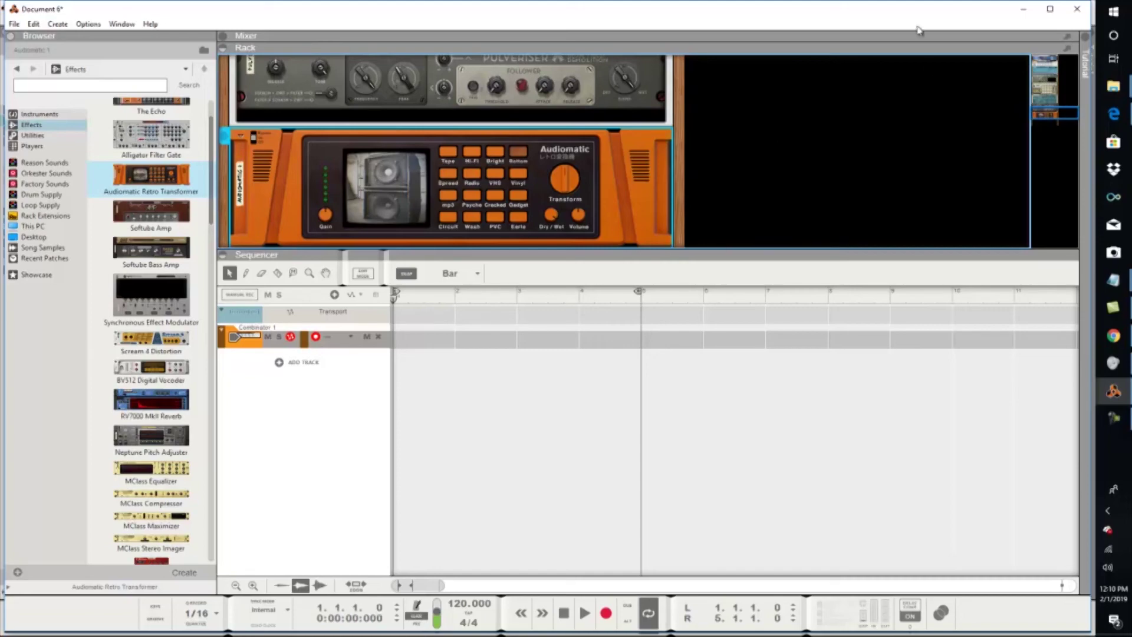
Switch to the song "Better then you boyfriend", play it from the start and bring the mixer's channel faders into view
left_click(1023, 9)
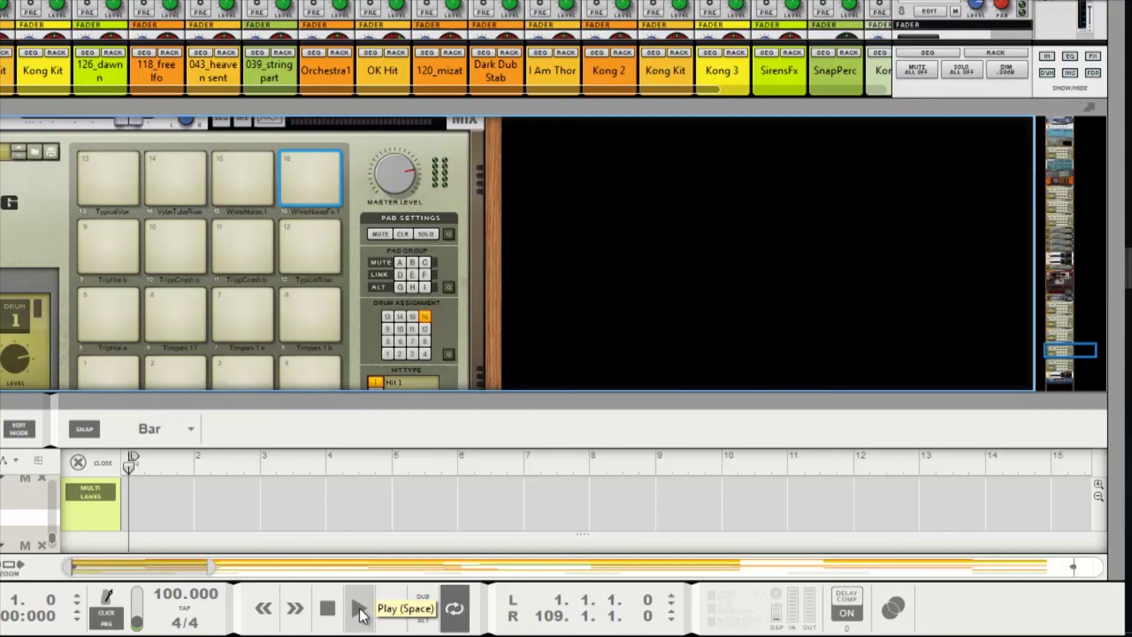
left_click(359, 607)
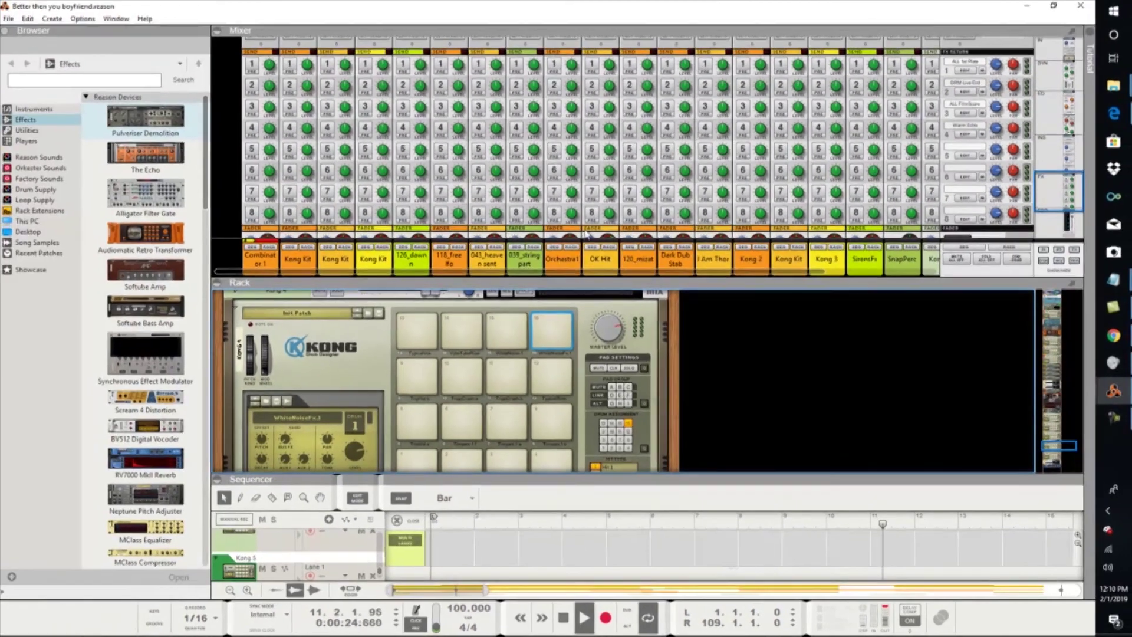
scroll(372, 9, "down", 5)
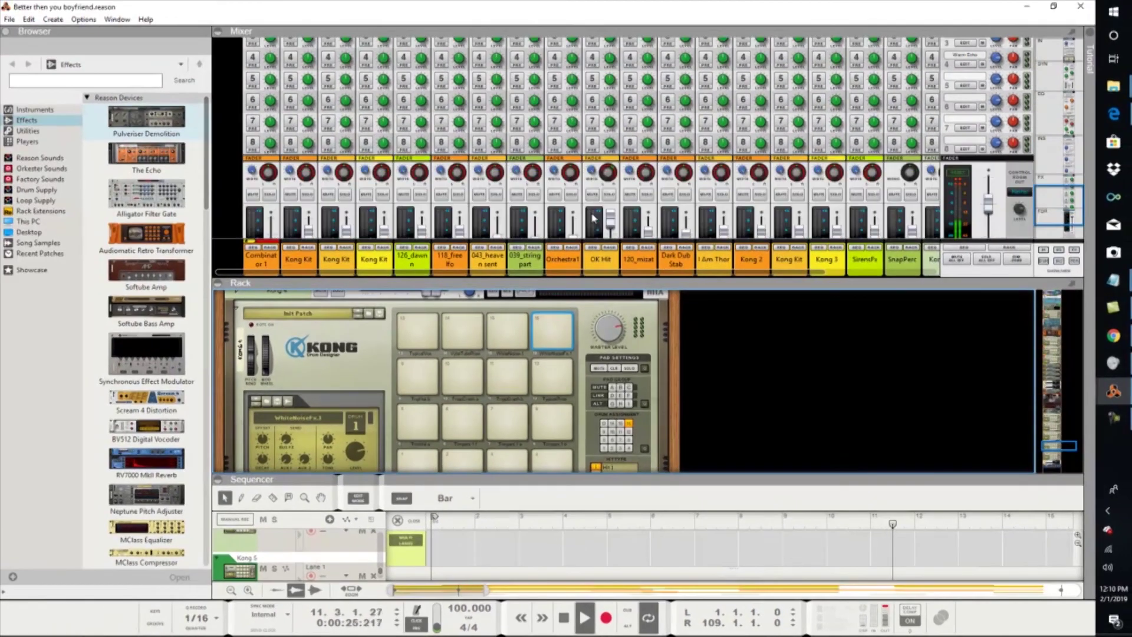
scroll(289, 225, "down", 2)
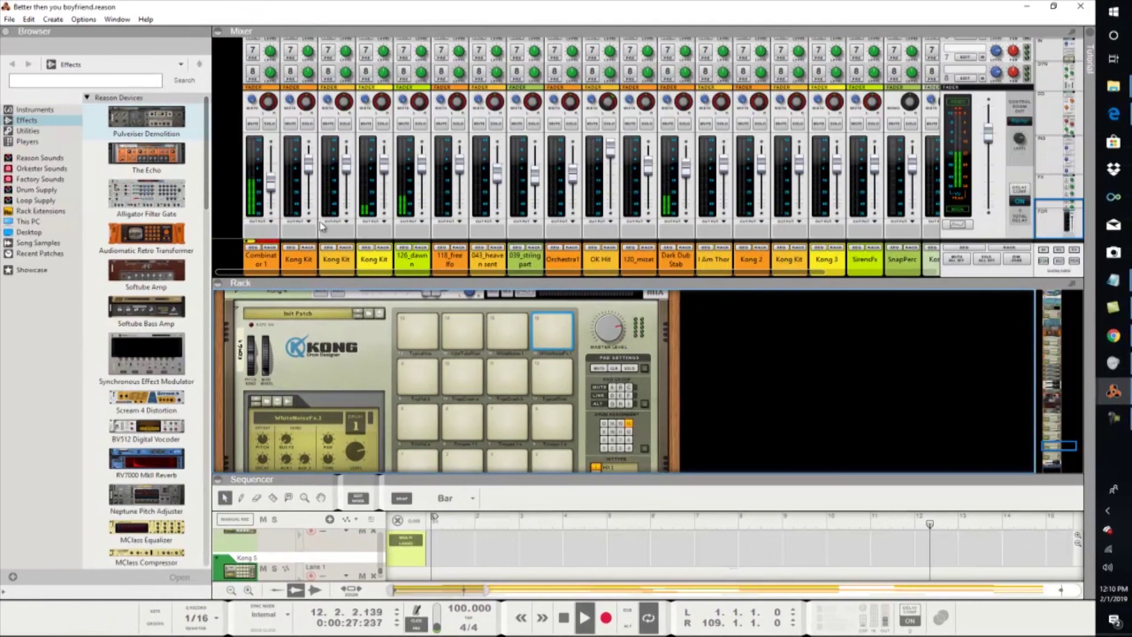
Adjust the Combinator 1 channel's level fader in the mixer while the song plays, and stop playback
left_click(272, 190)
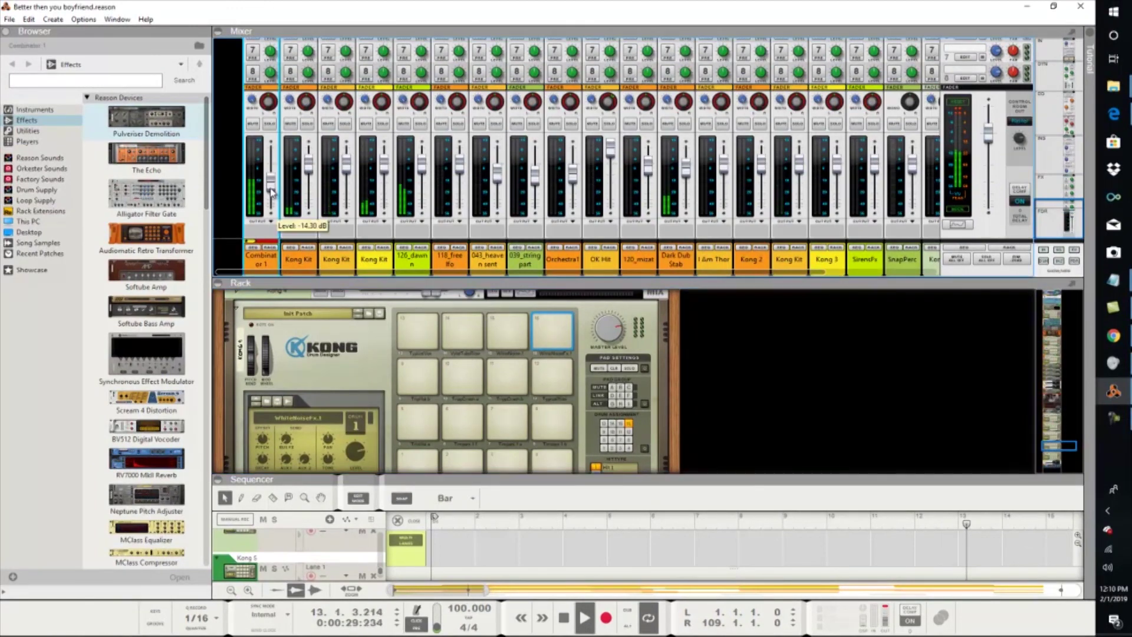
left_click_drag(272, 189, 274, 184)
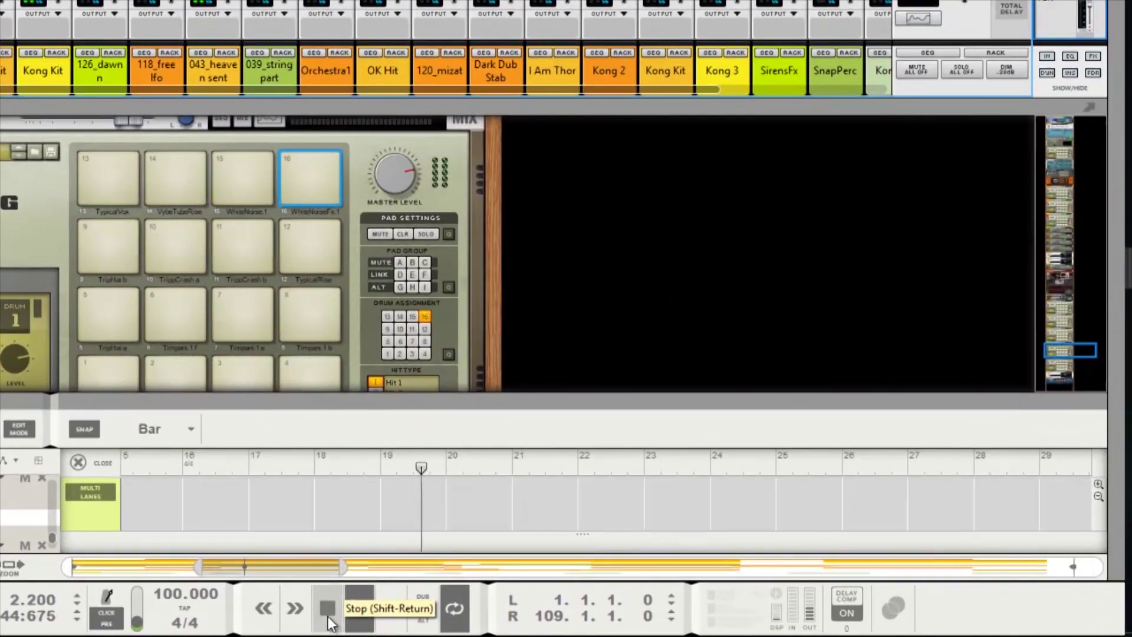
left_click(564, 620)
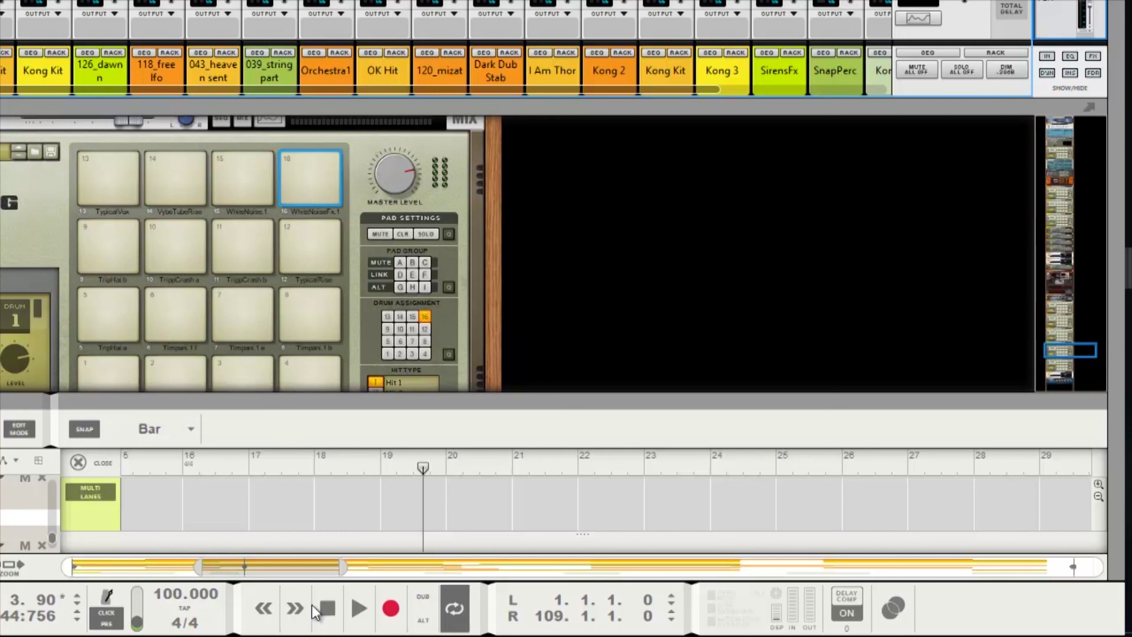
left_click(326, 610)
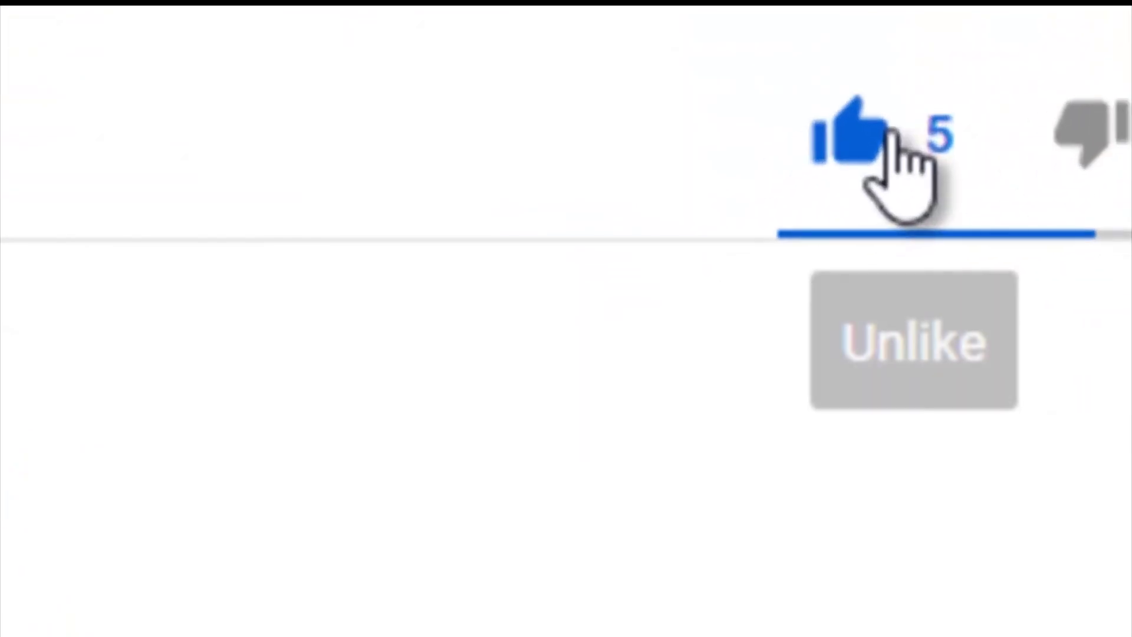
left_click(612, 298)
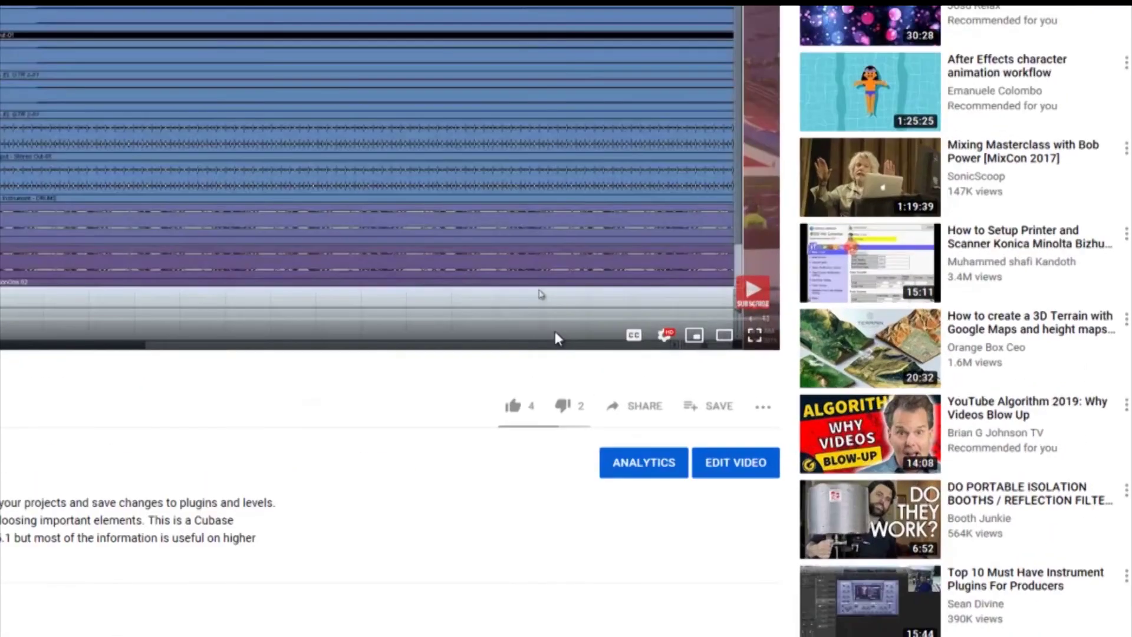
mouse_move(776, 485)
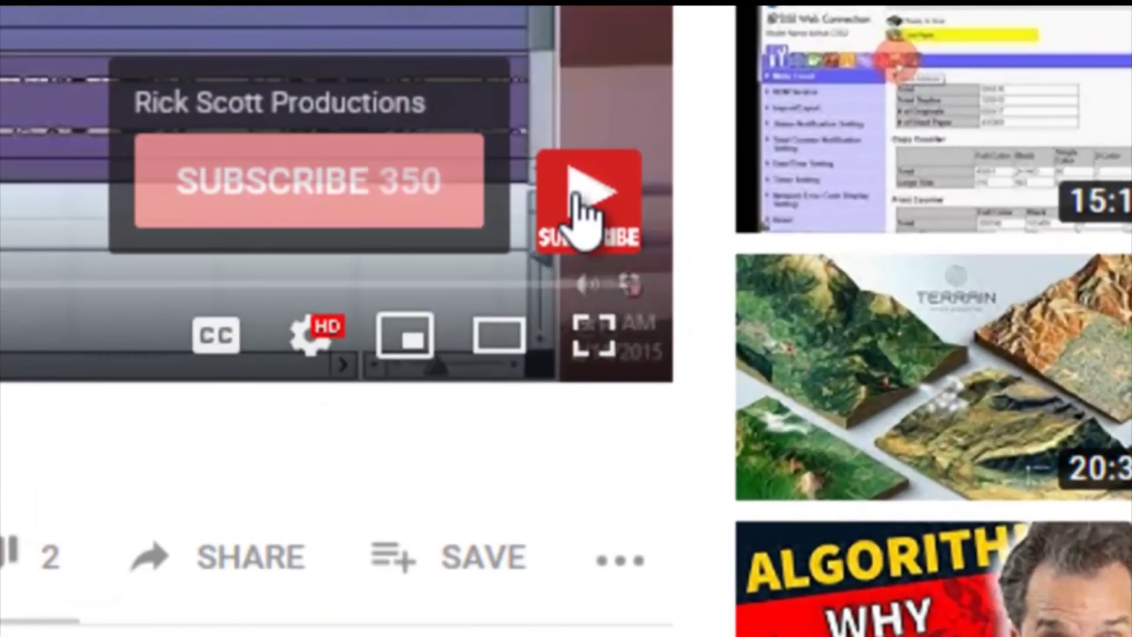